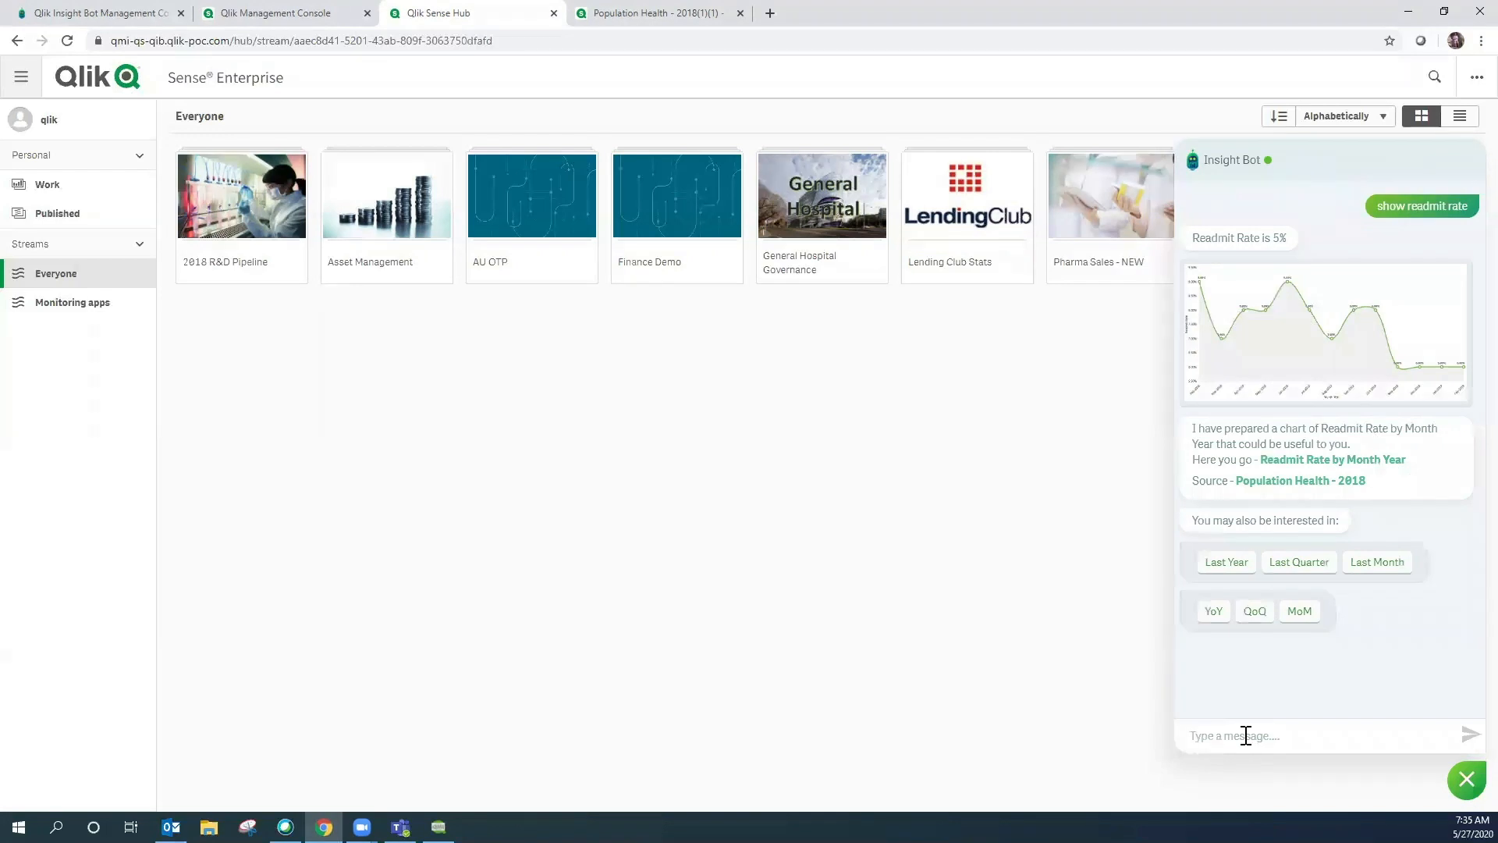
# - Turn insights on in the Insight Bot chat and choose the Advanced level
pyautogui.write('ins')
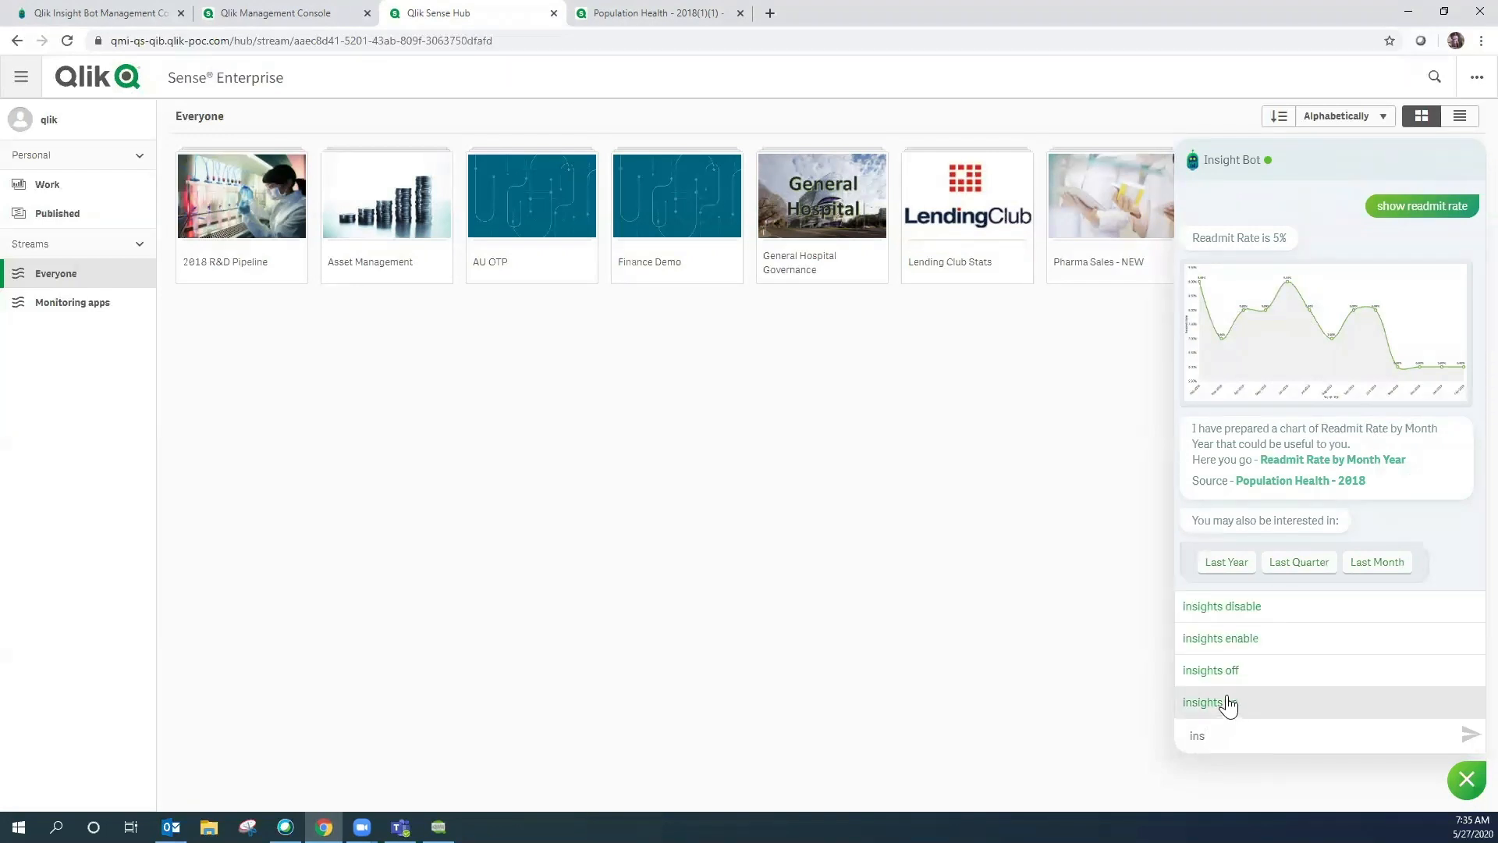
pyautogui.click(1228, 702)
pyautogui.press('Return')
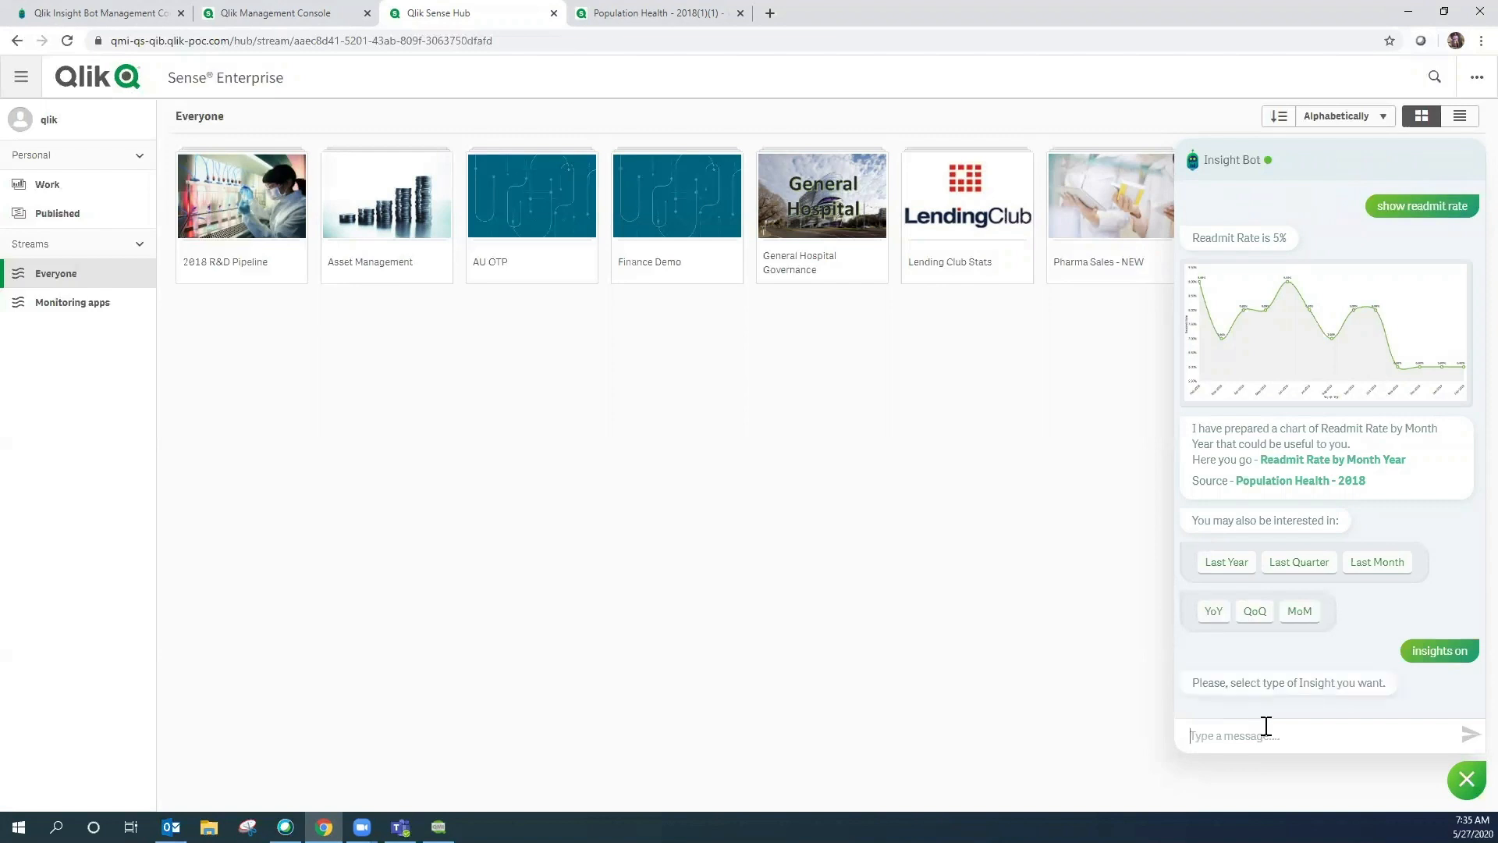
pyautogui.click(1283, 697)
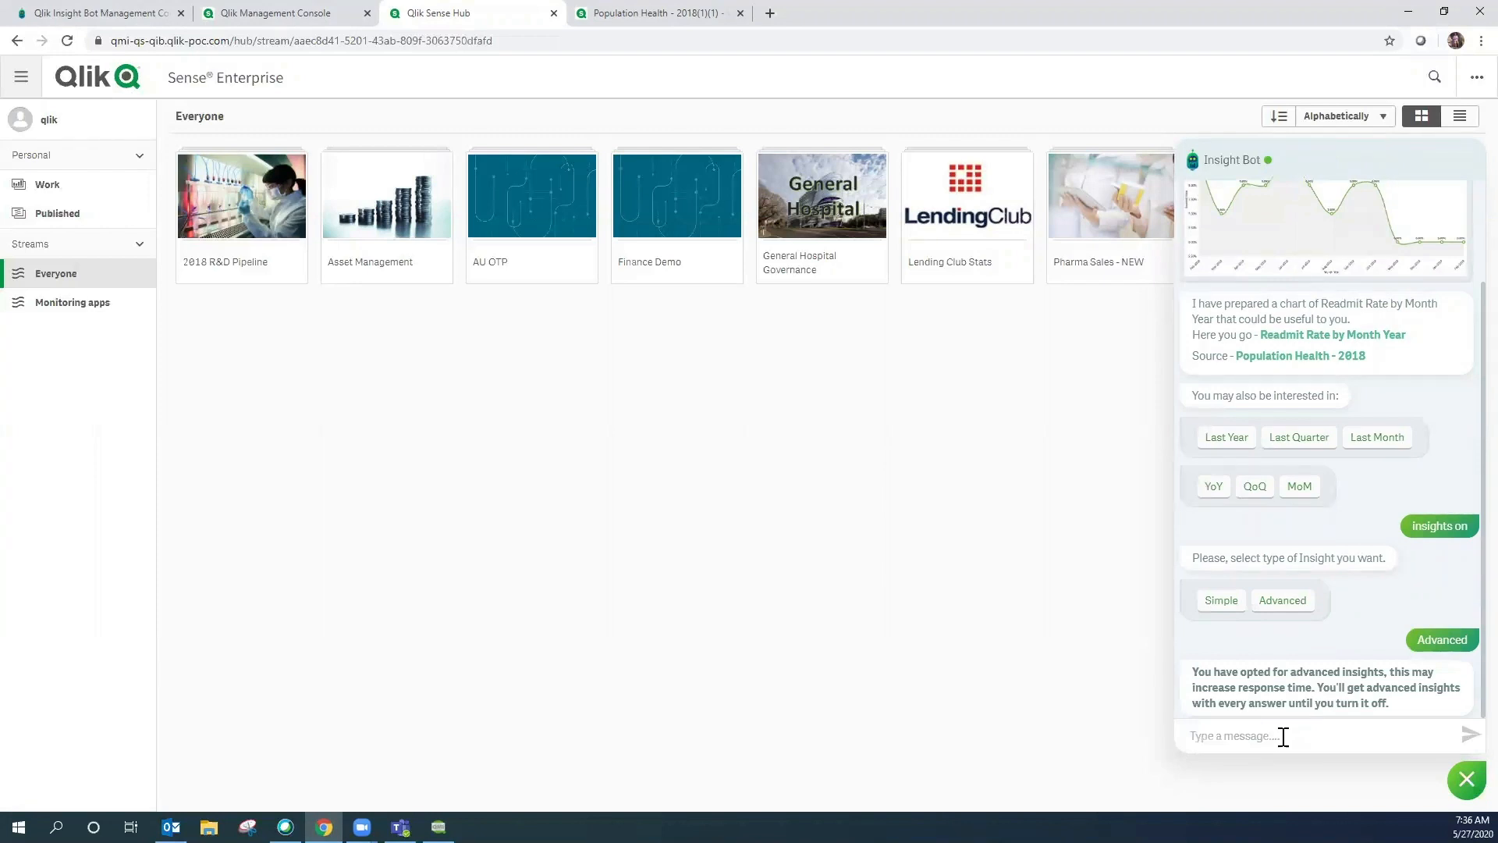
# - Ask 'show readmit rate' and scroll through the explanatory bullet points
pyautogui.write('show')
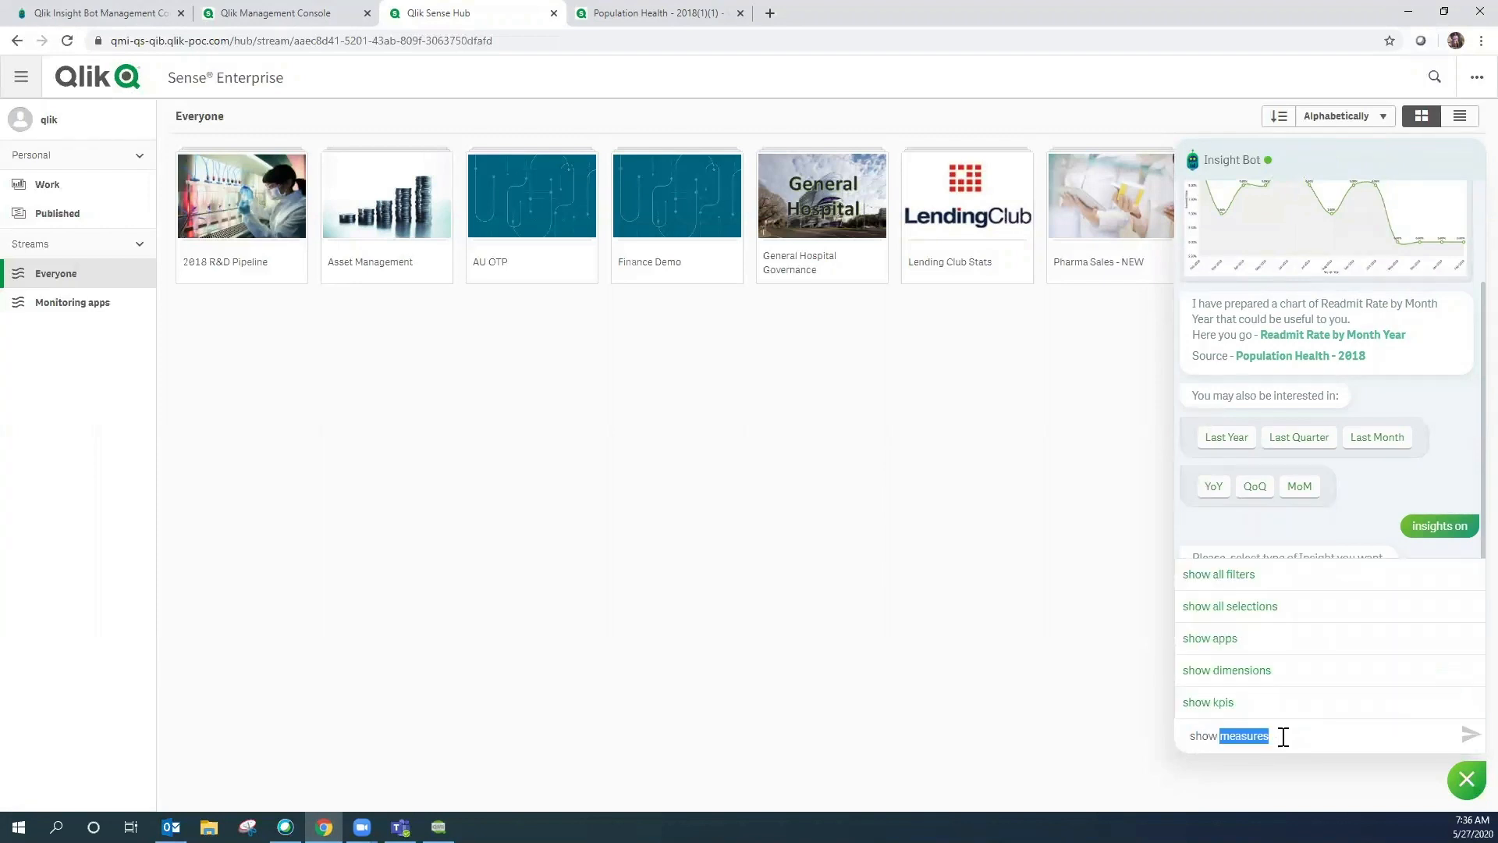
pyautogui.write(' readmit rate')
pyautogui.press('Return')
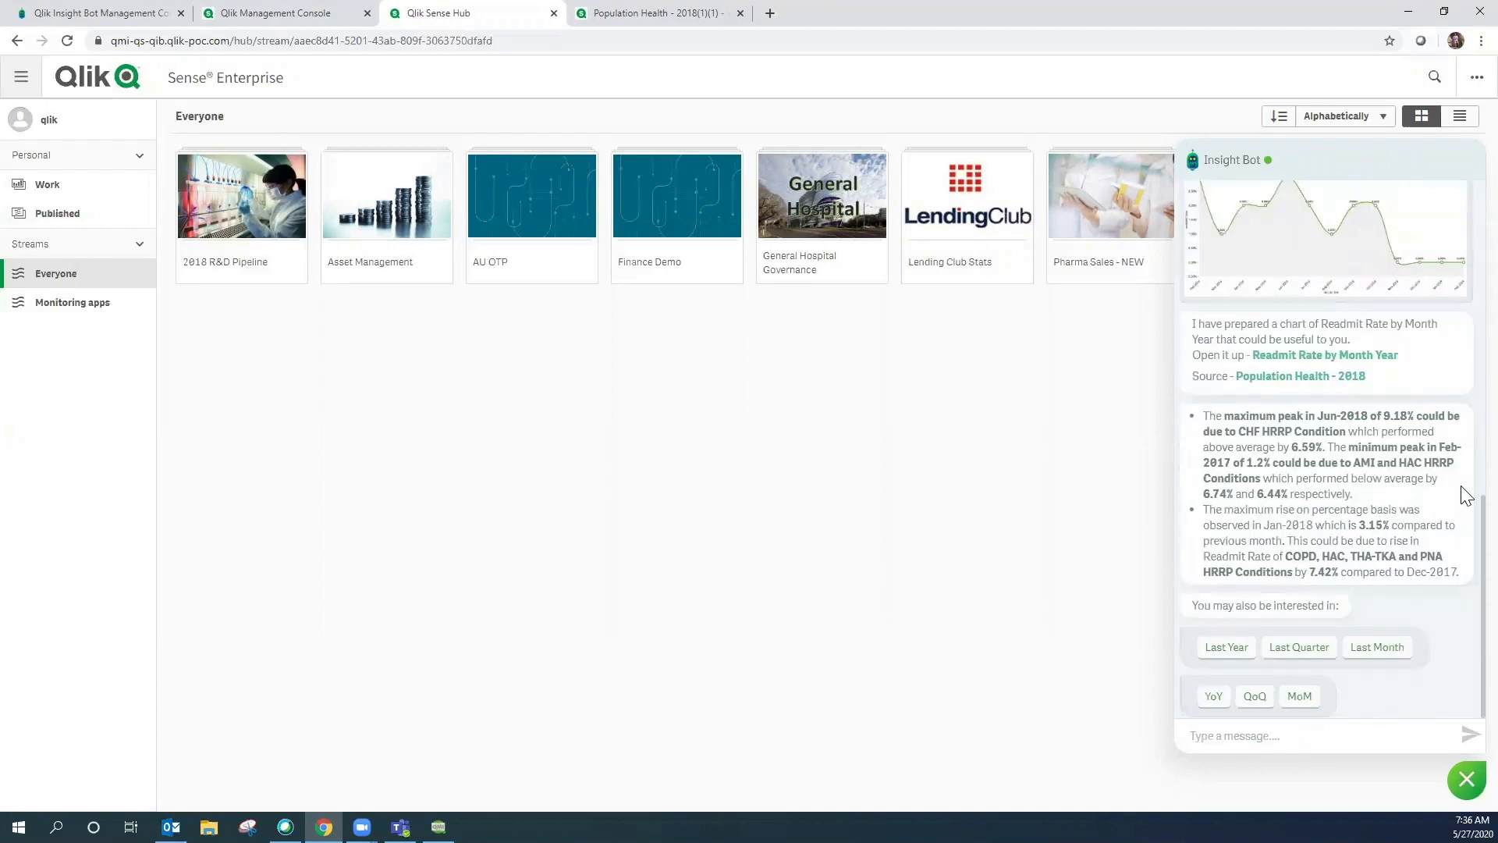
pyautogui.scroll(3, 1463, 507)
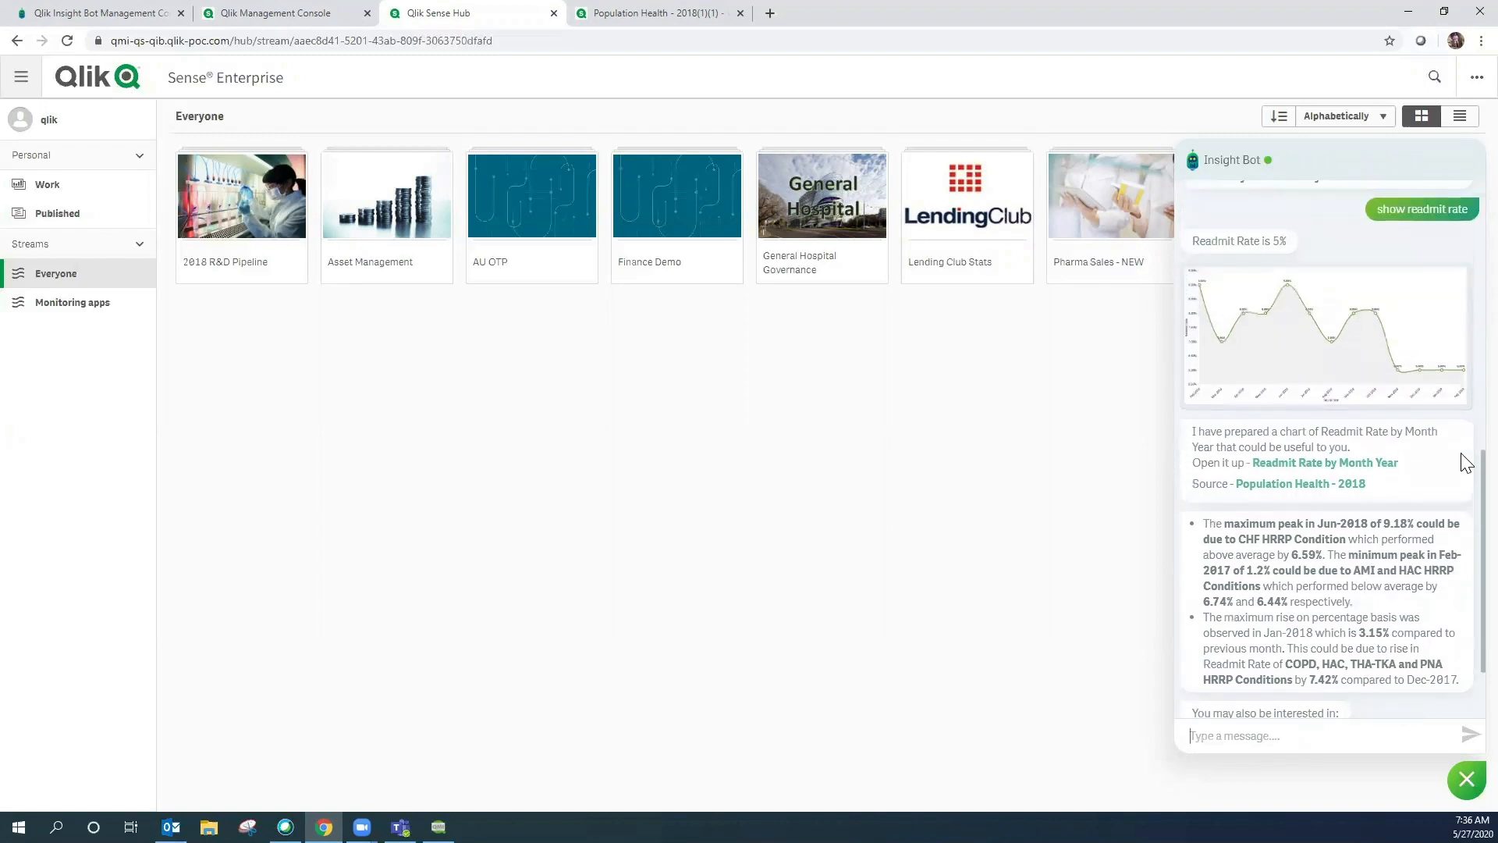
pyautogui.scroll(-1, 1463, 453)
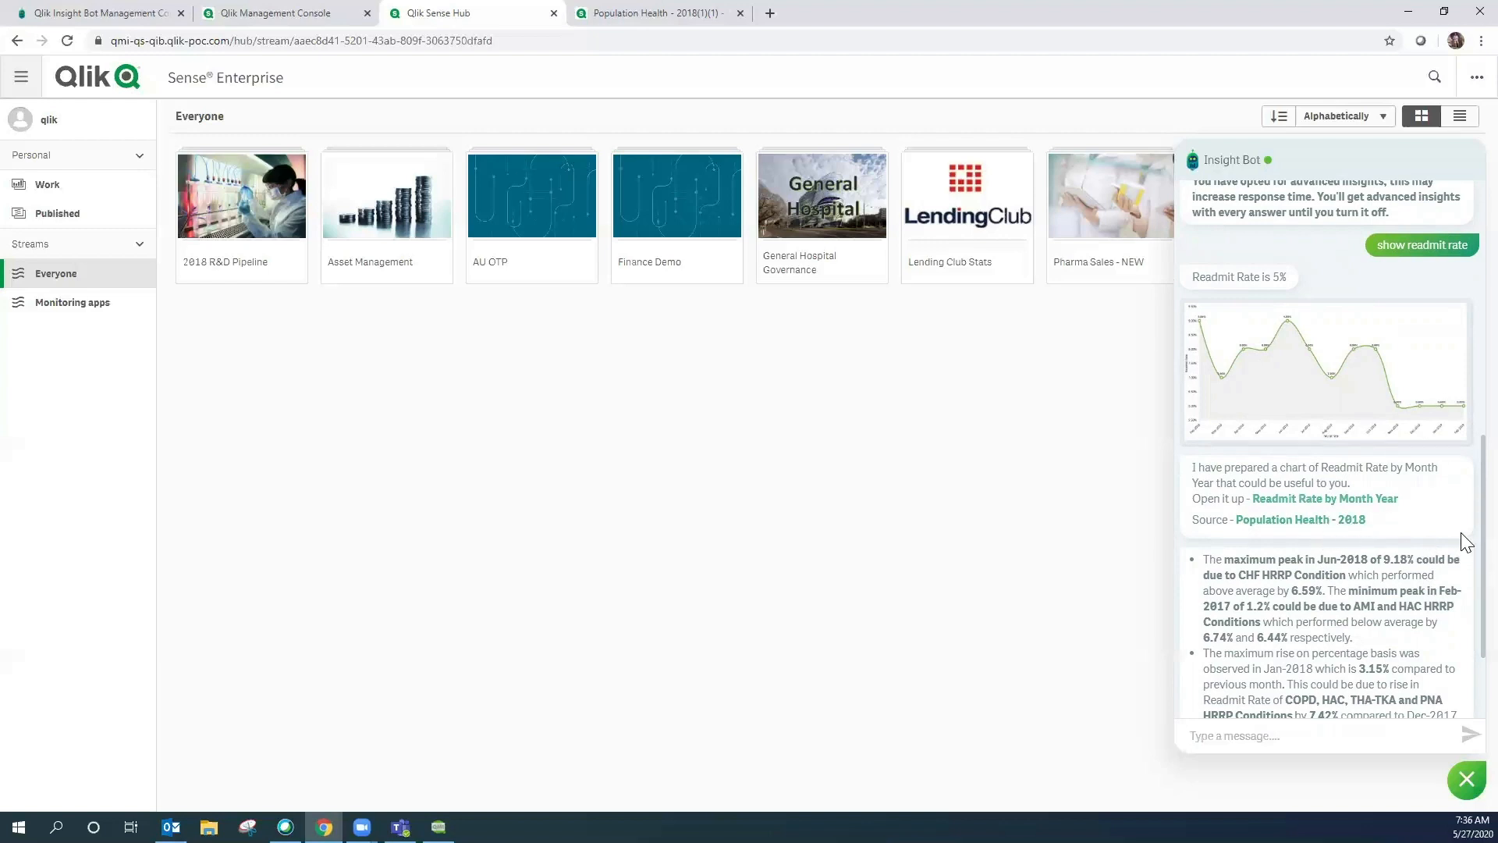
pyautogui.moveTo(1461, 530); pyautogui.dragTo(1462, 585)
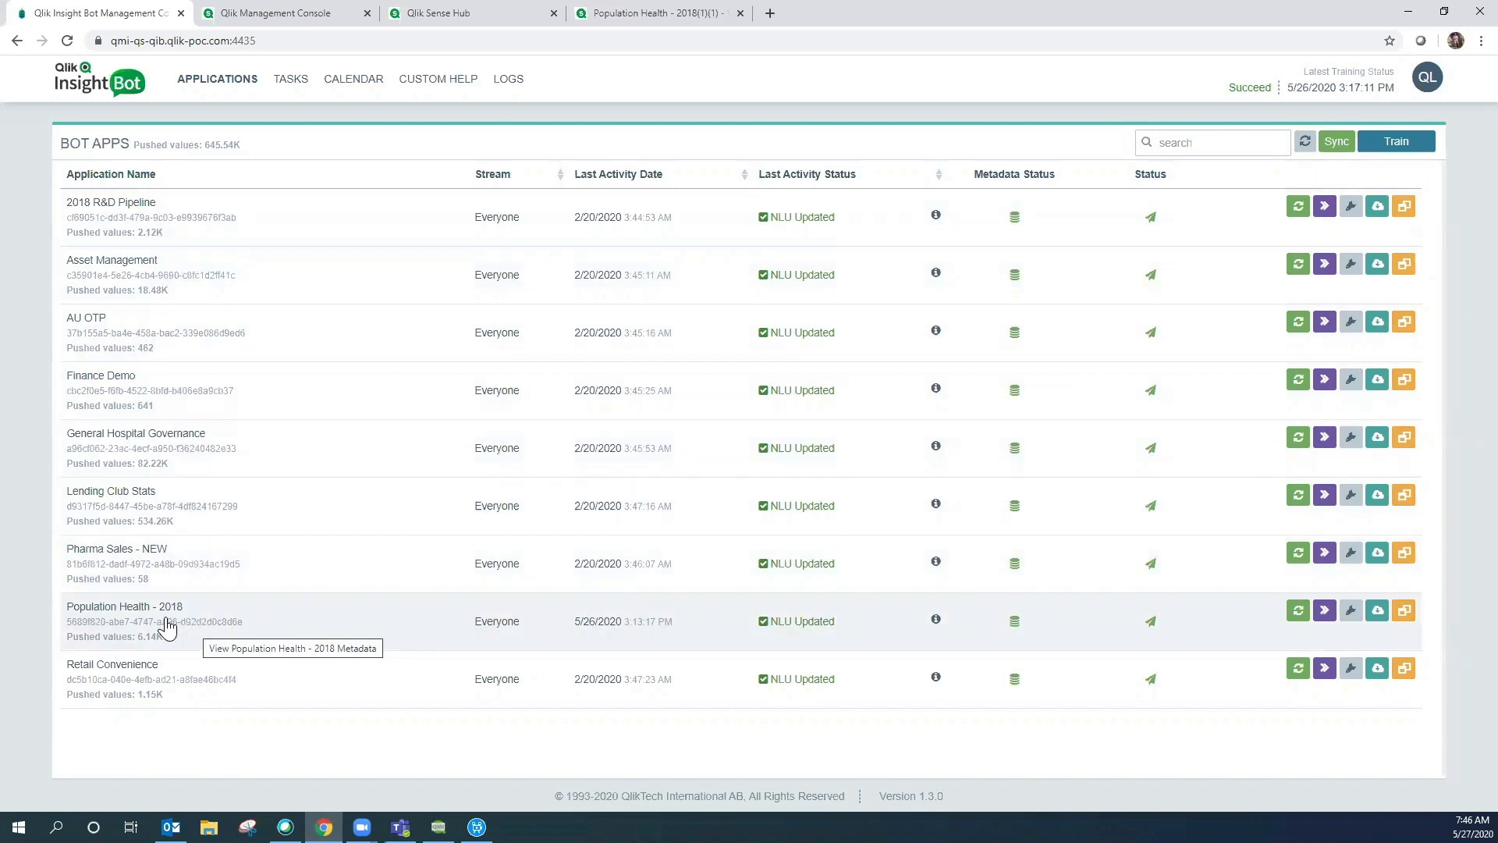
# - Open Population Health - 2018 and browse its Dimensions, Measures and Mappings tabs
pyautogui.click(166, 622)
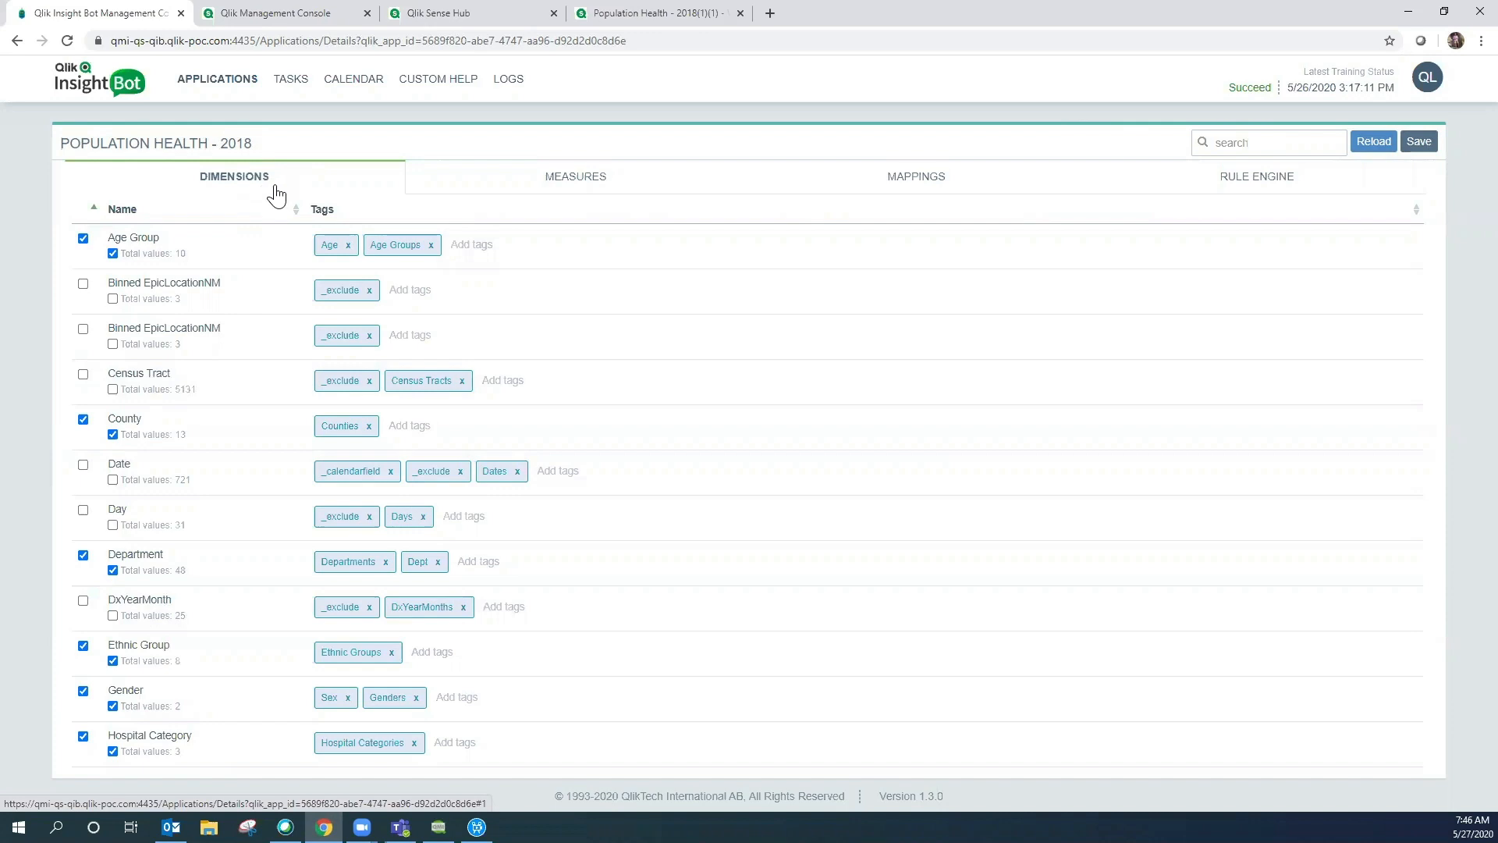
pyautogui.click(605, 181)
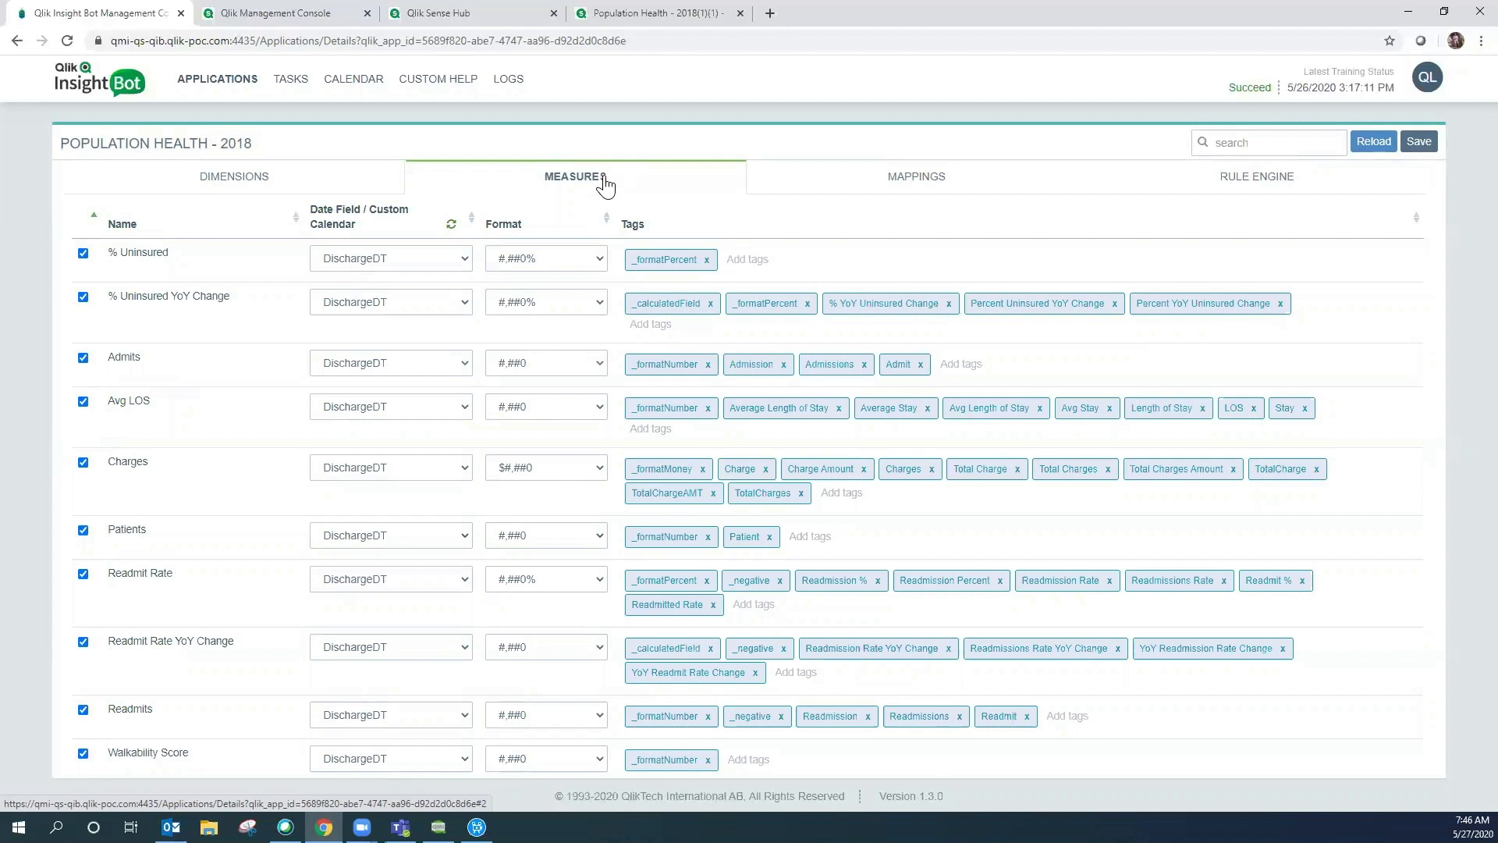
pyautogui.click(262, 183)
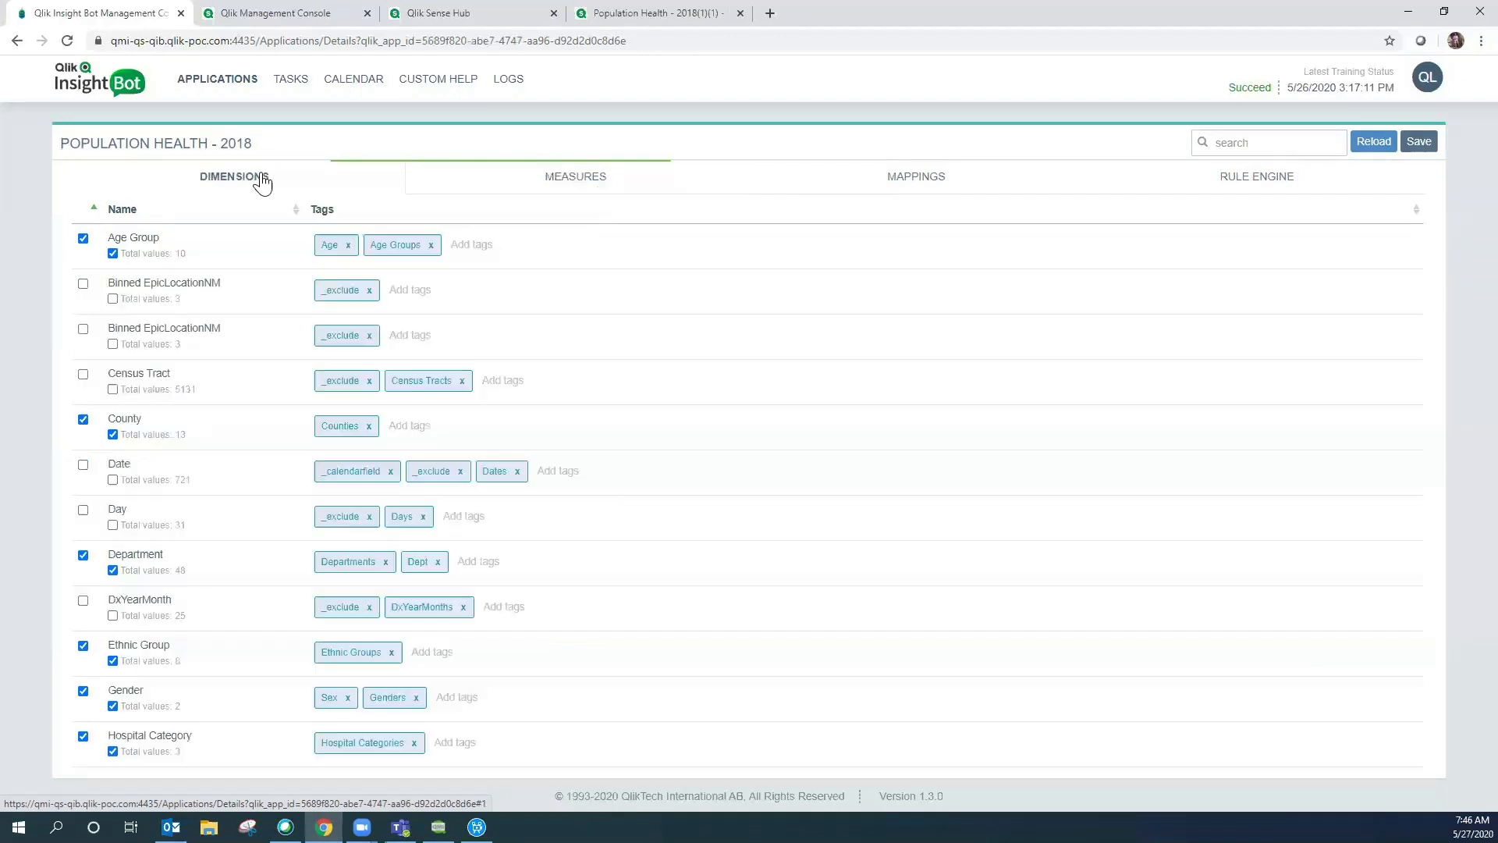
pyautogui.click(548, 181)
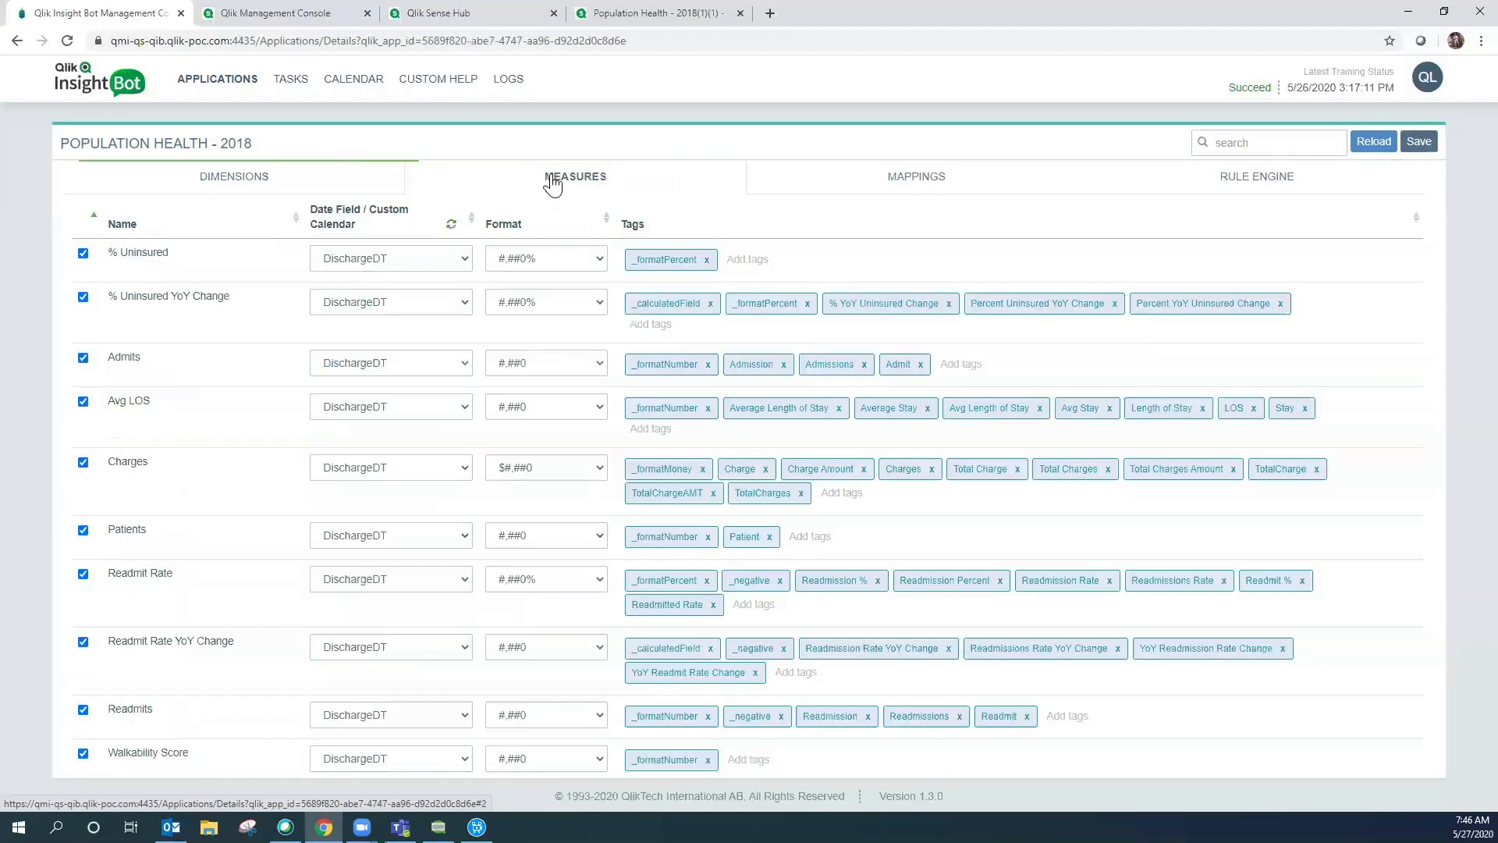
pyautogui.click(882, 192)
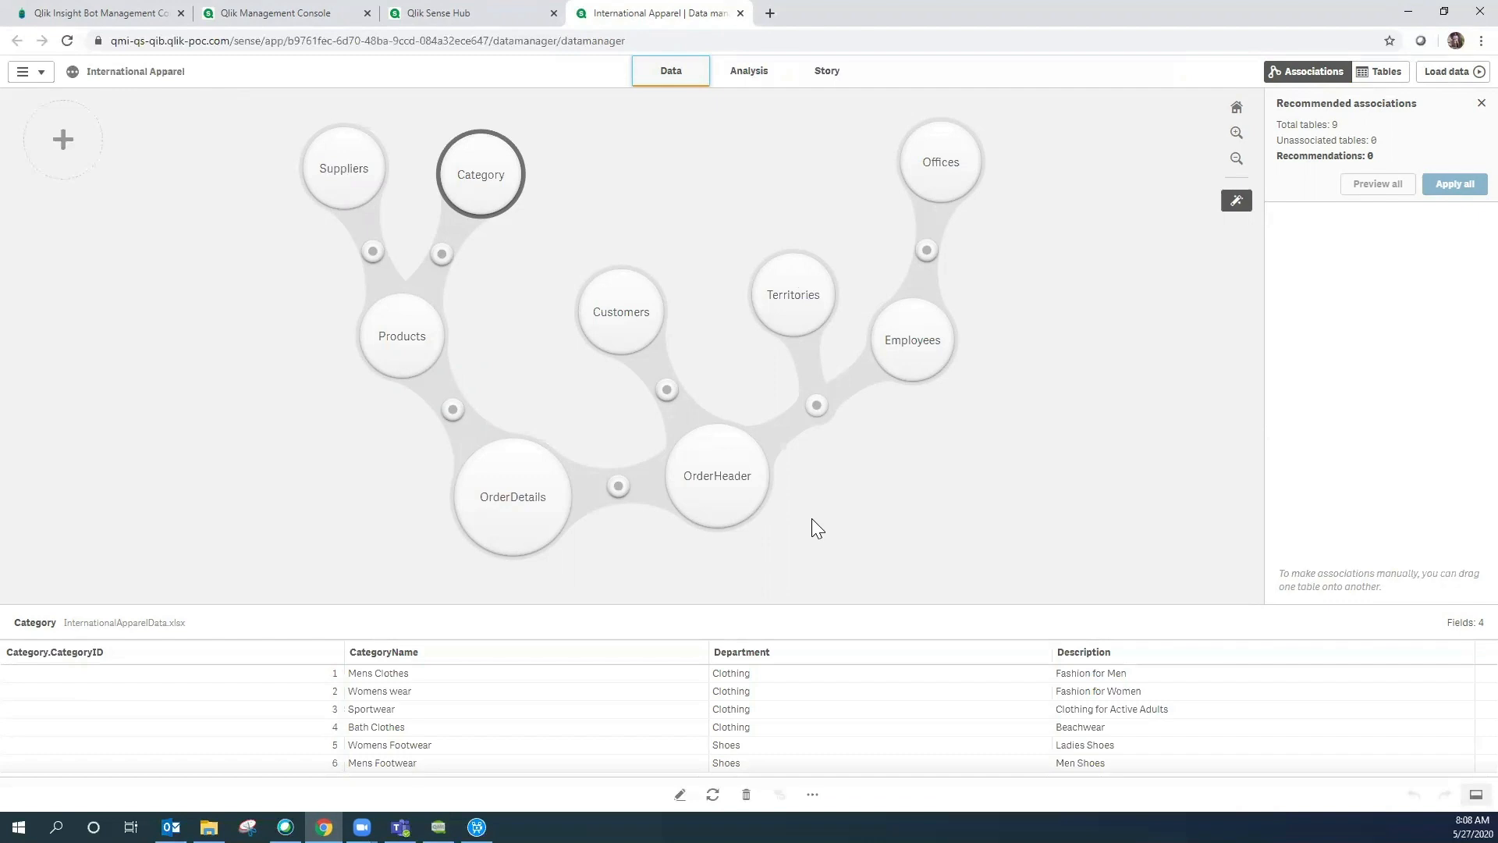
# - Open International Apparel's sheet with the Sales by Year Month chart for analysis
pyautogui.click(762, 87)
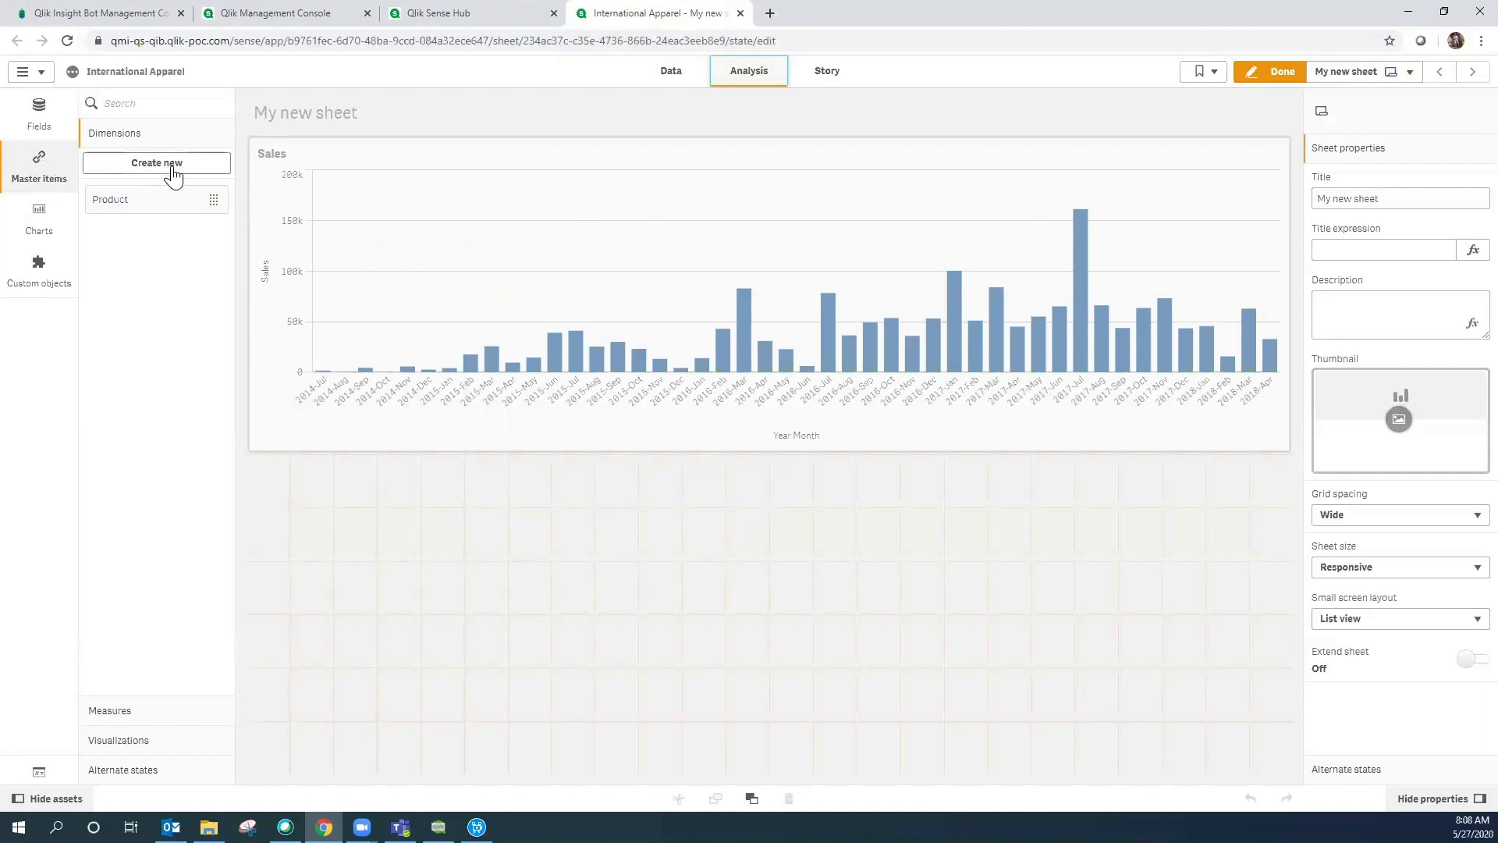
# - Inspect the Product master dimension and Sales master measure, then finish editing the sheet
pyautogui.click(176, 206)
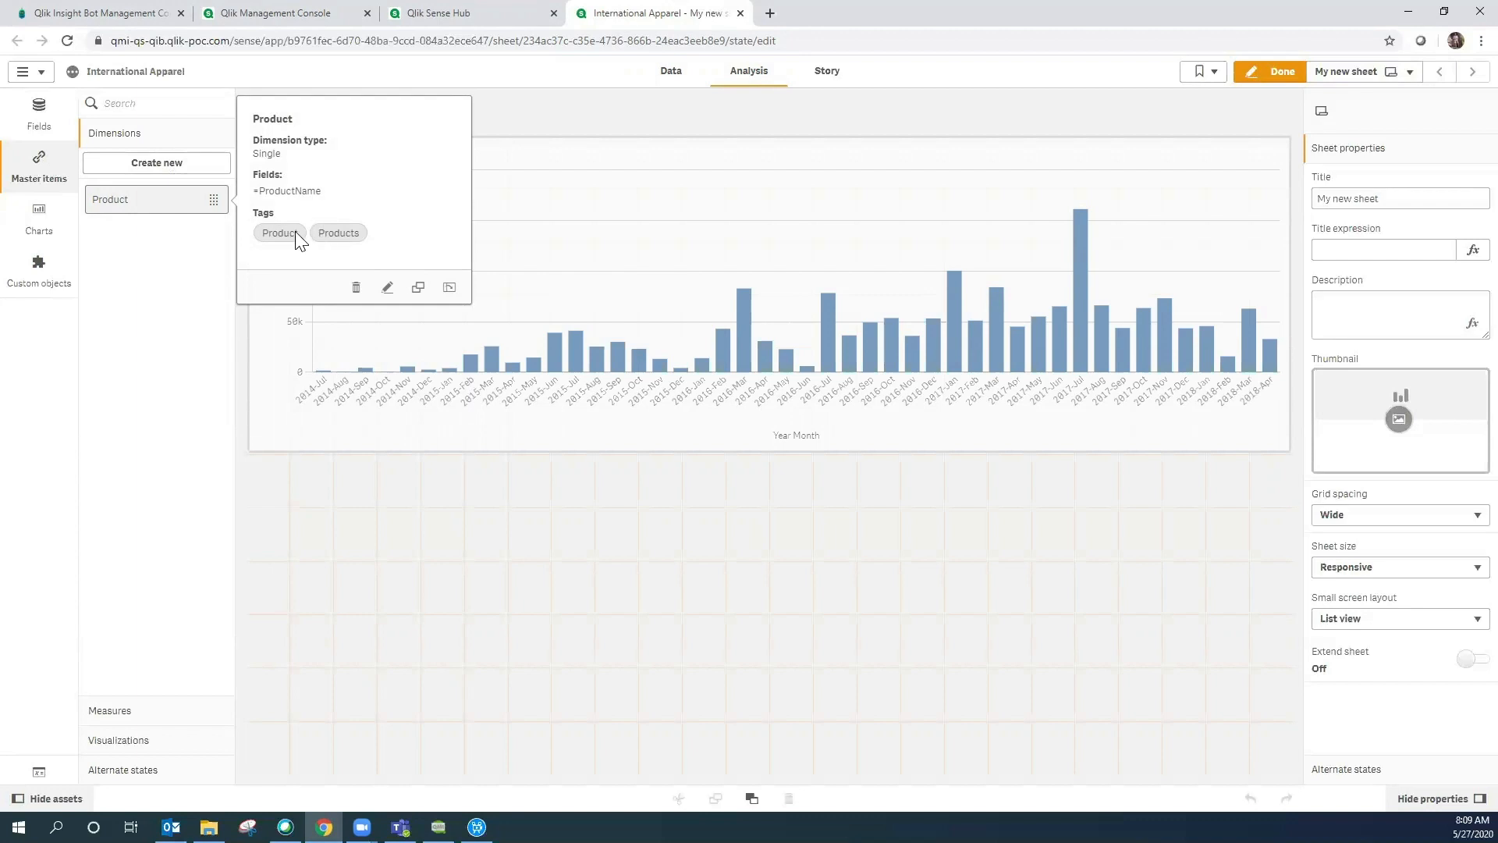
pyautogui.click(116, 711)
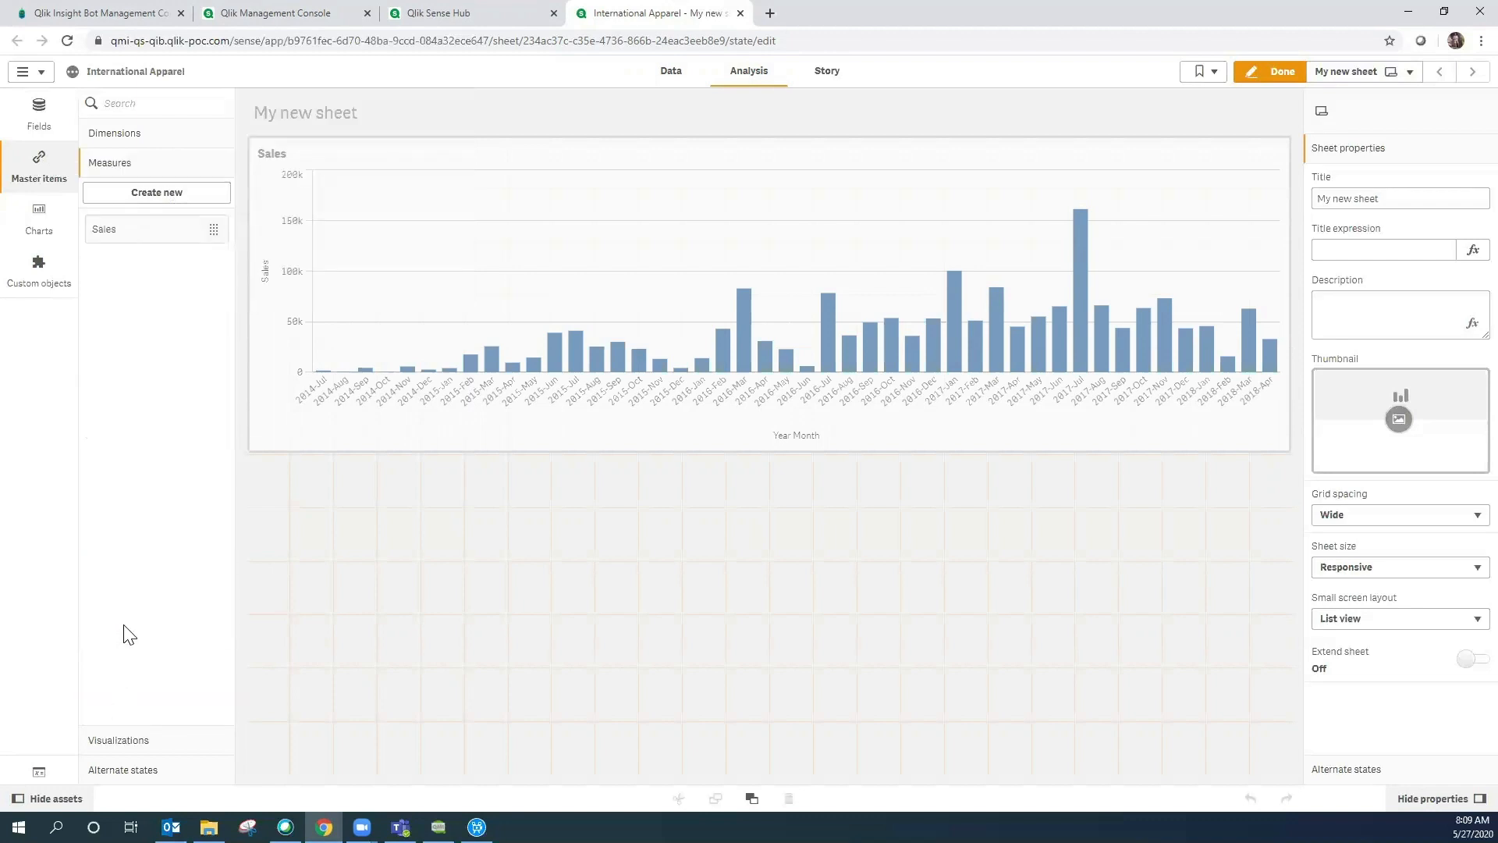
pyautogui.click(162, 239)
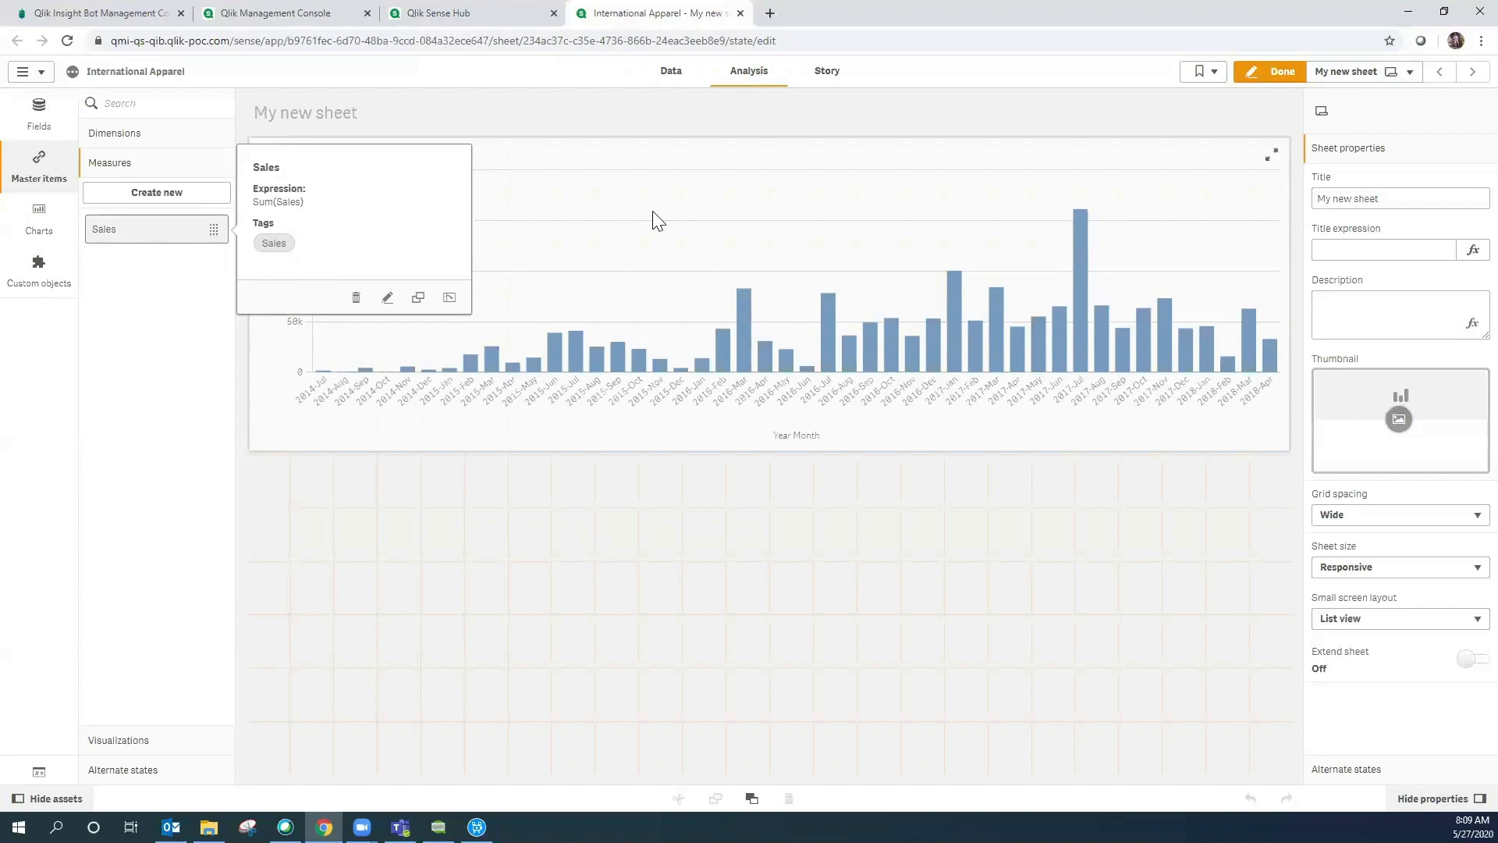
pyautogui.click(1258, 78)
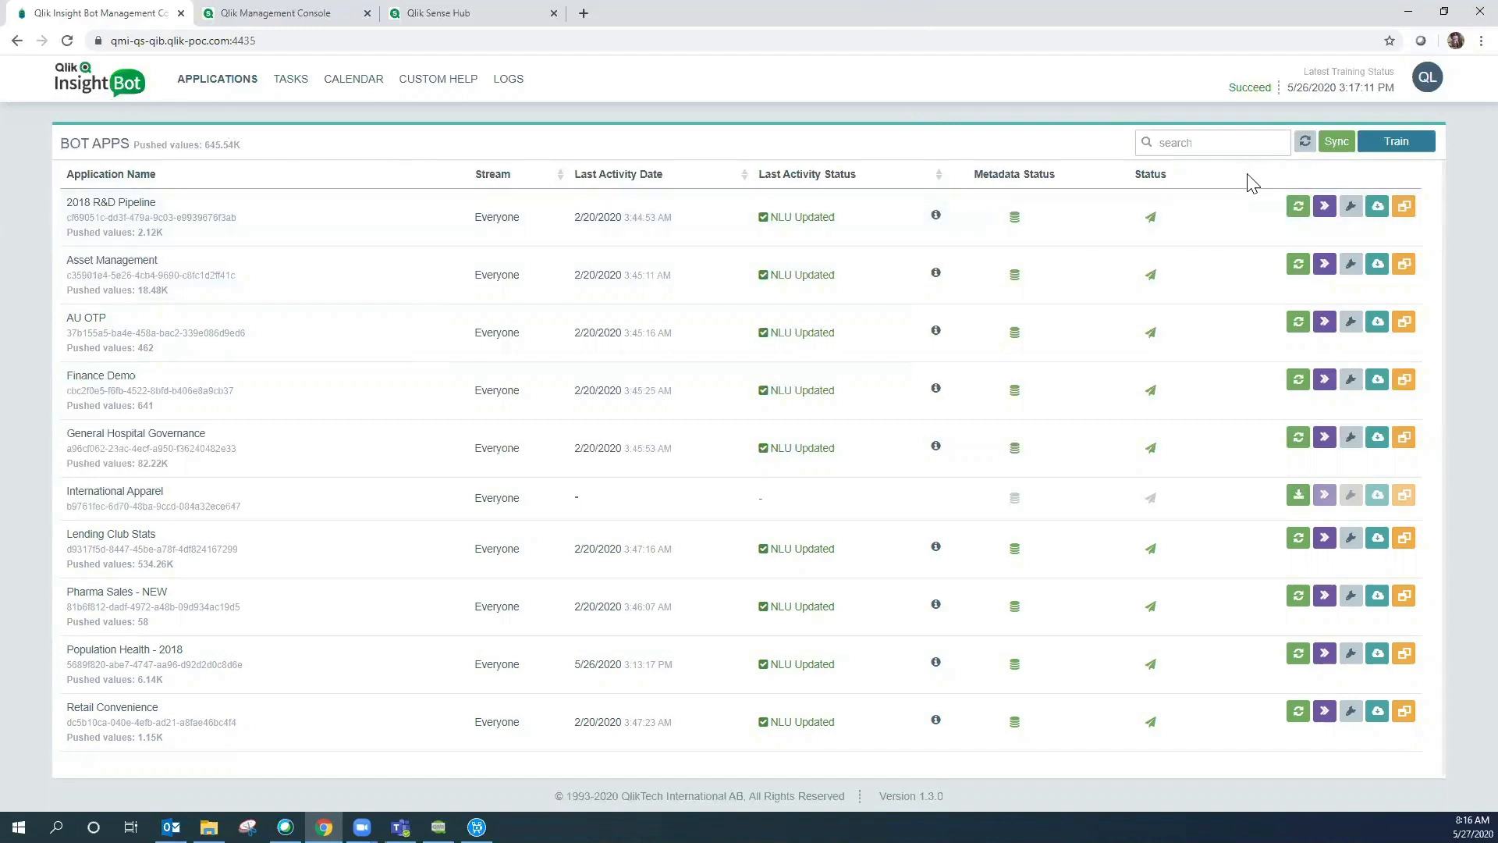
# - Sync apps from Qlik Sense and load International Apparel into the bot
pyautogui.click(1336, 142)
pyautogui.click(919, 334)
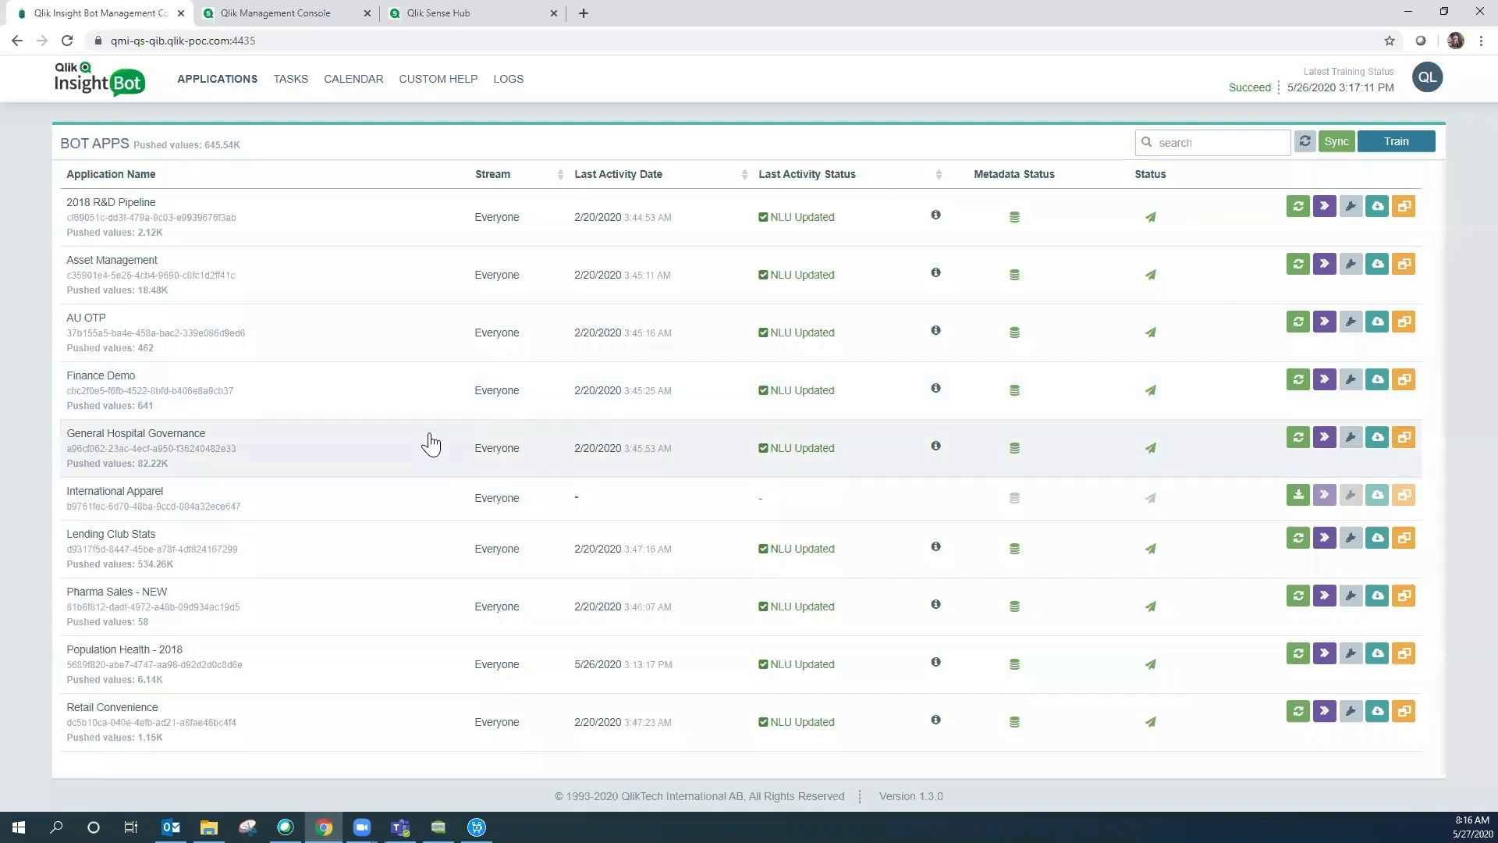
pyautogui.moveTo(304, 503)
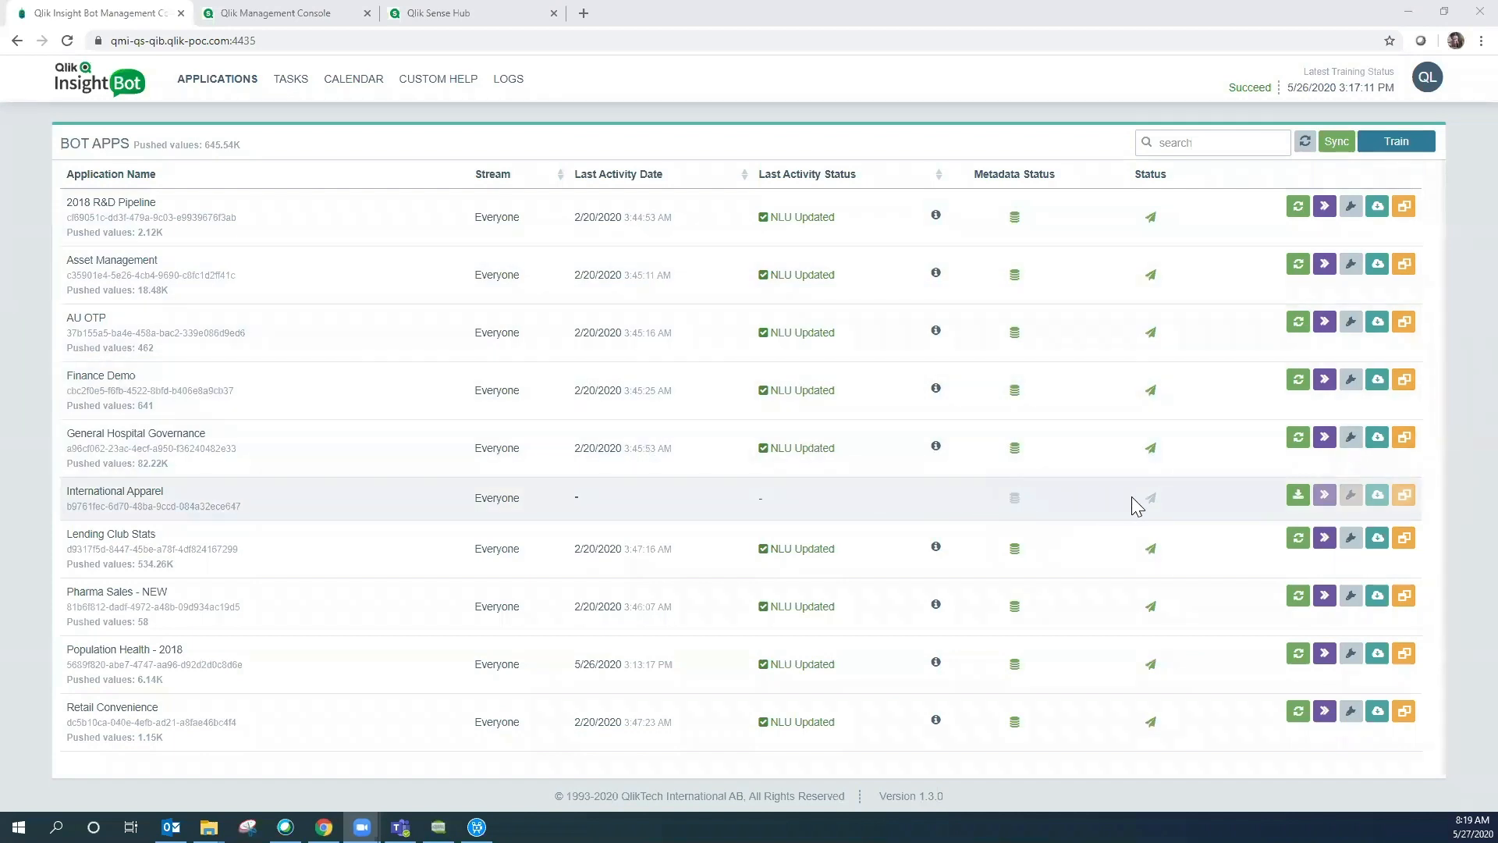
pyautogui.click(1297, 496)
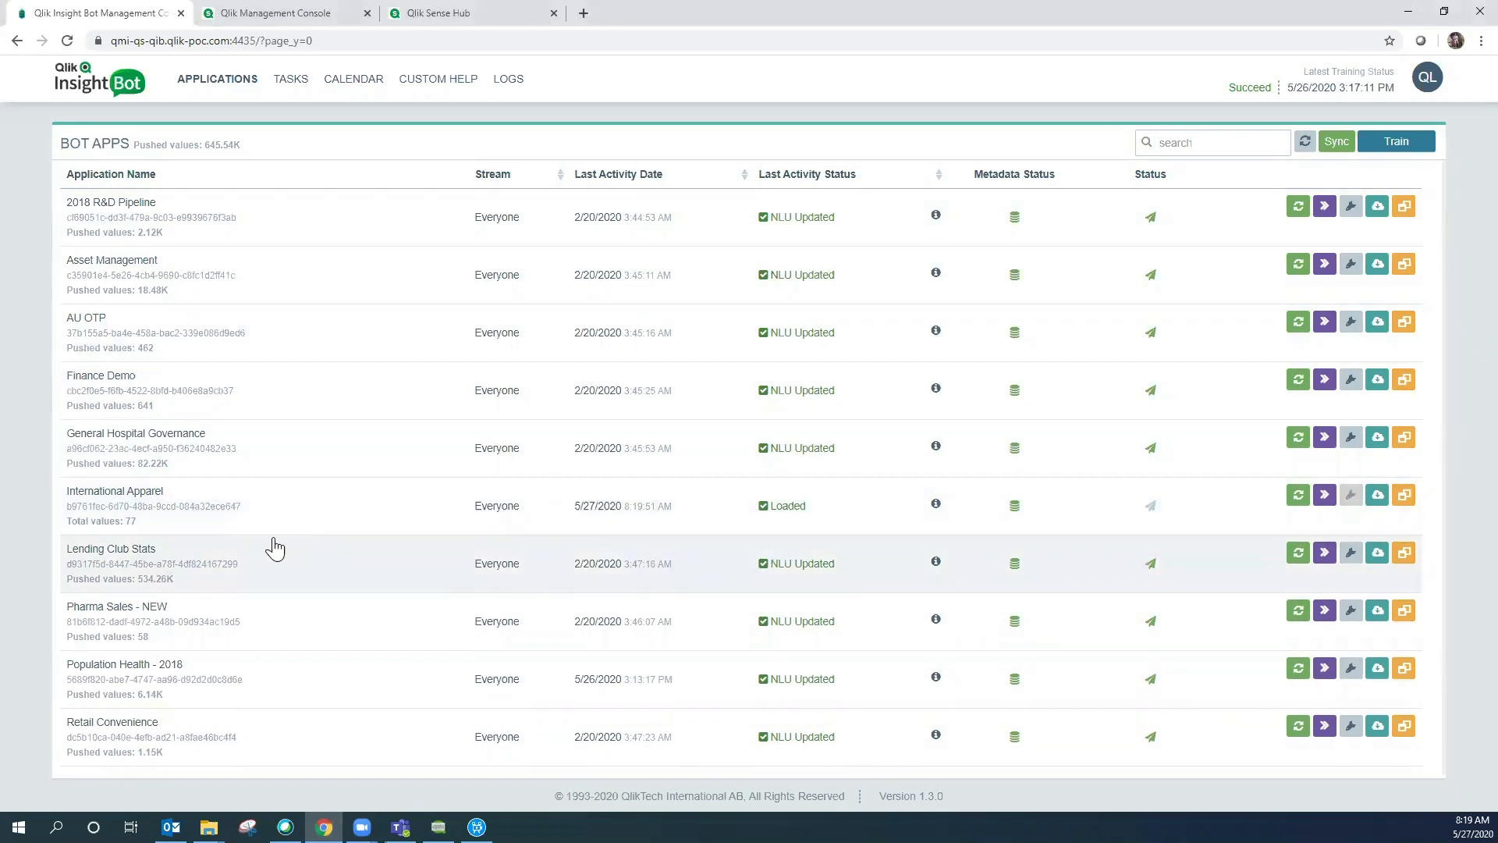
# - Open International Apparel's configuration details once it shows Loaded with 77 values
pyautogui.click(179, 525)
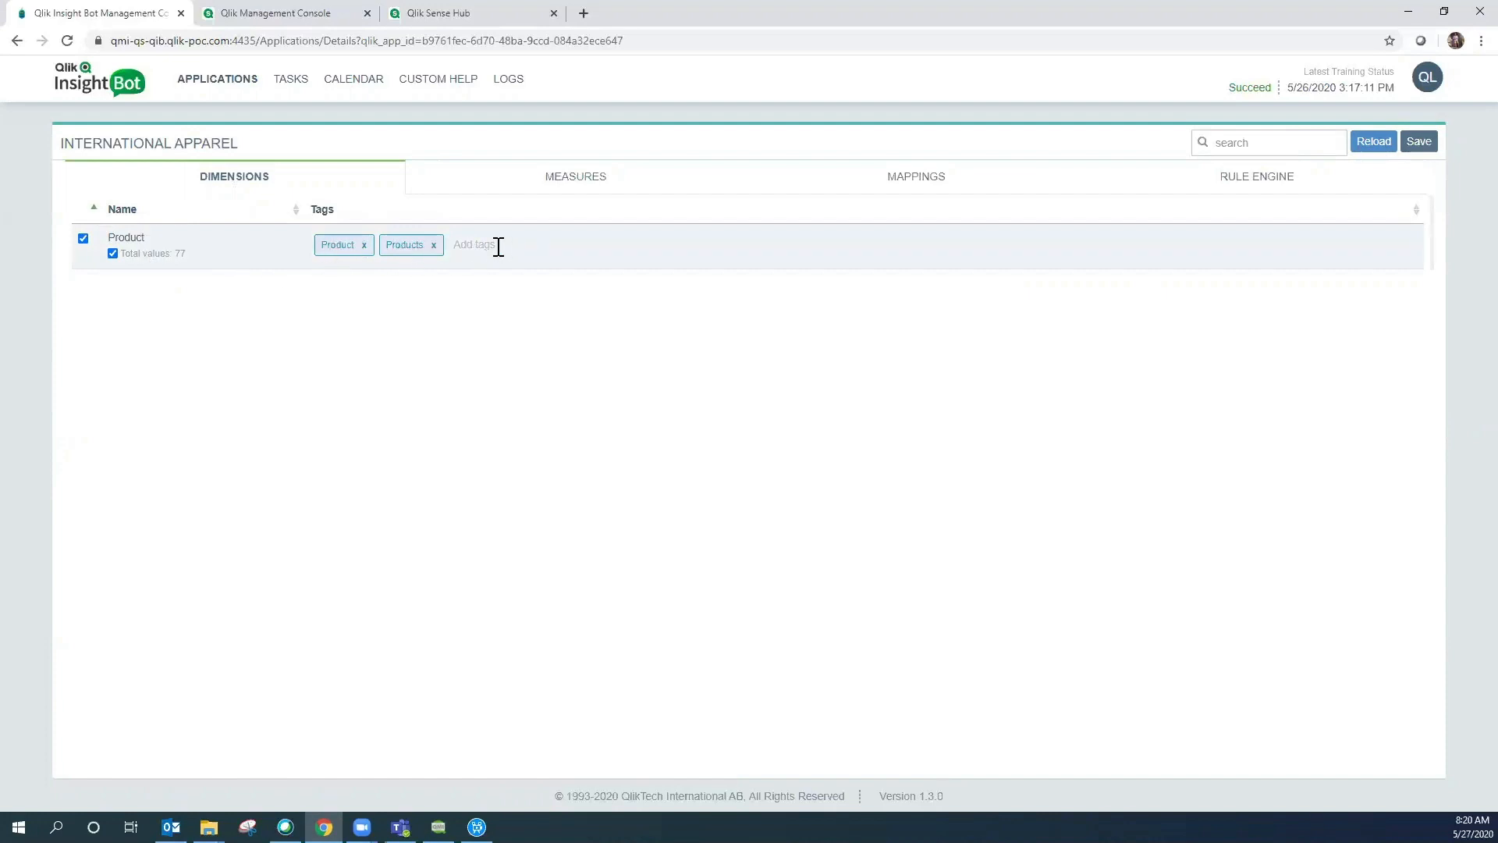
# - Show International Apparel's measures, with the Sales measure settings
pyautogui.click(597, 183)
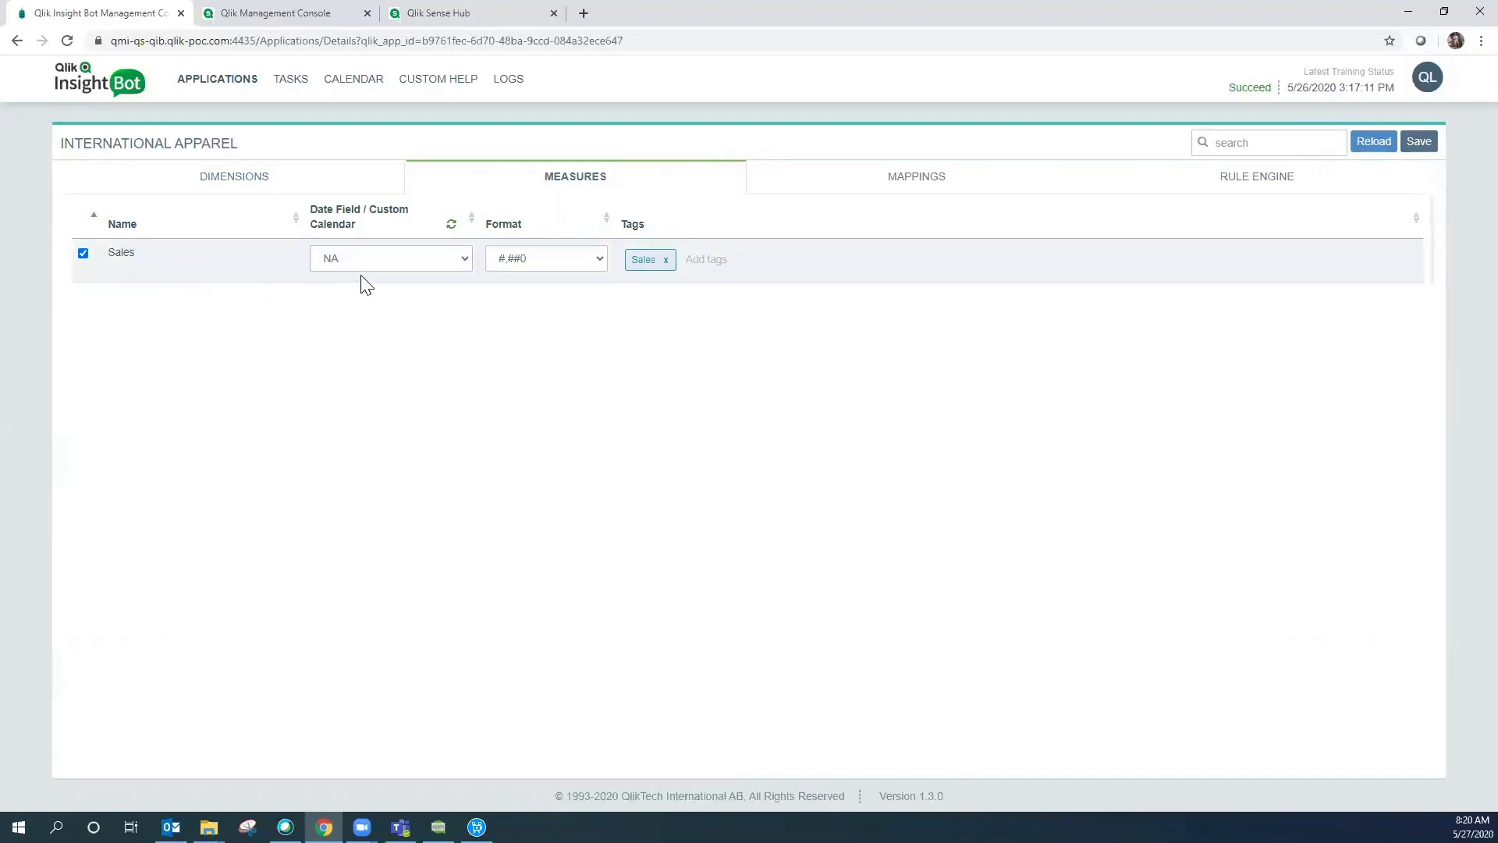
# - Set OrderDate as the date field of the Sales measure
pyautogui.click(464, 257)
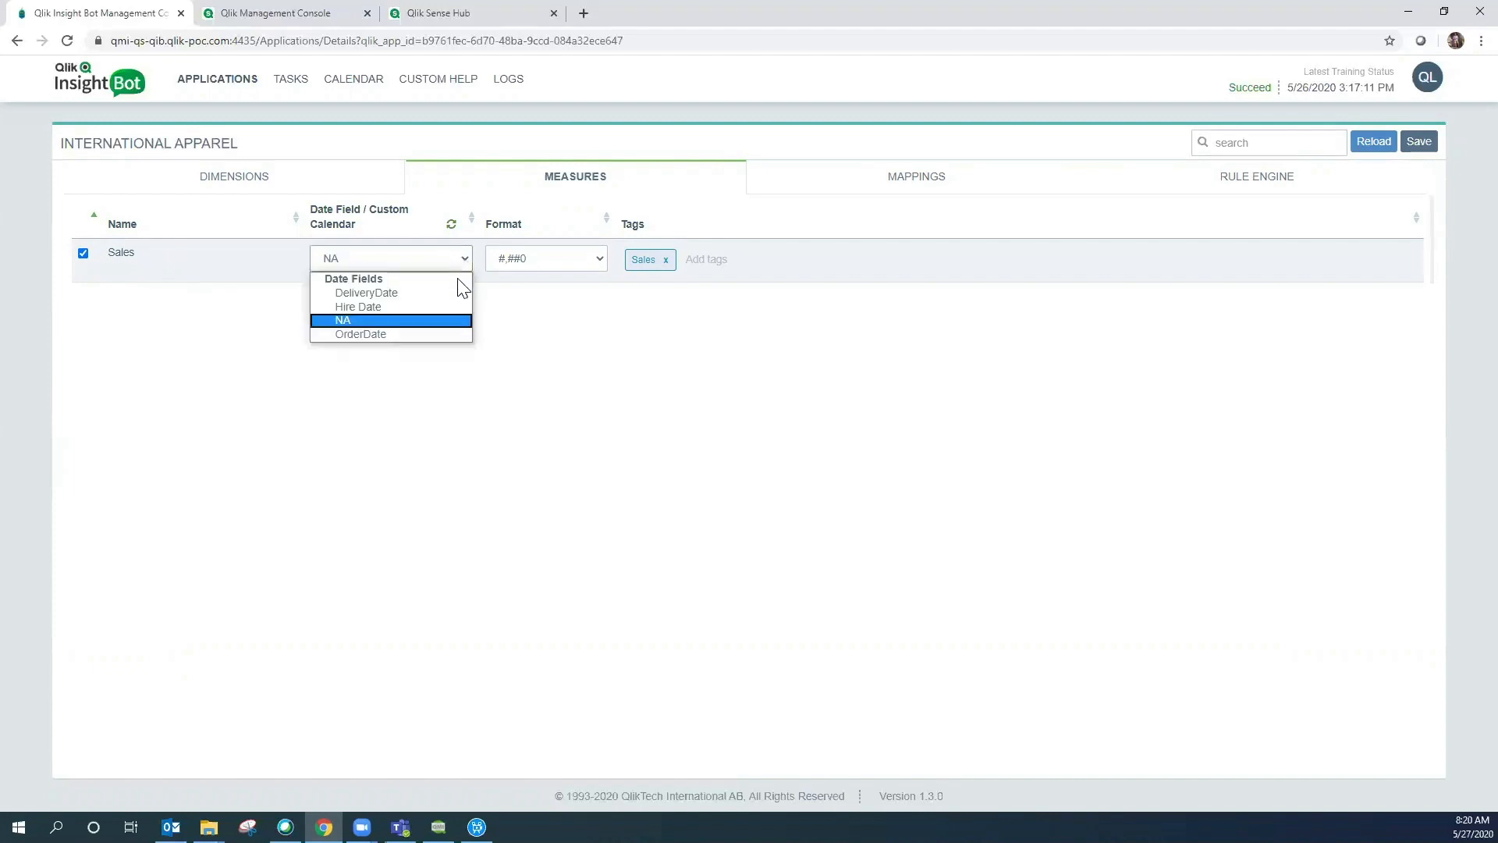
pyautogui.click(431, 334)
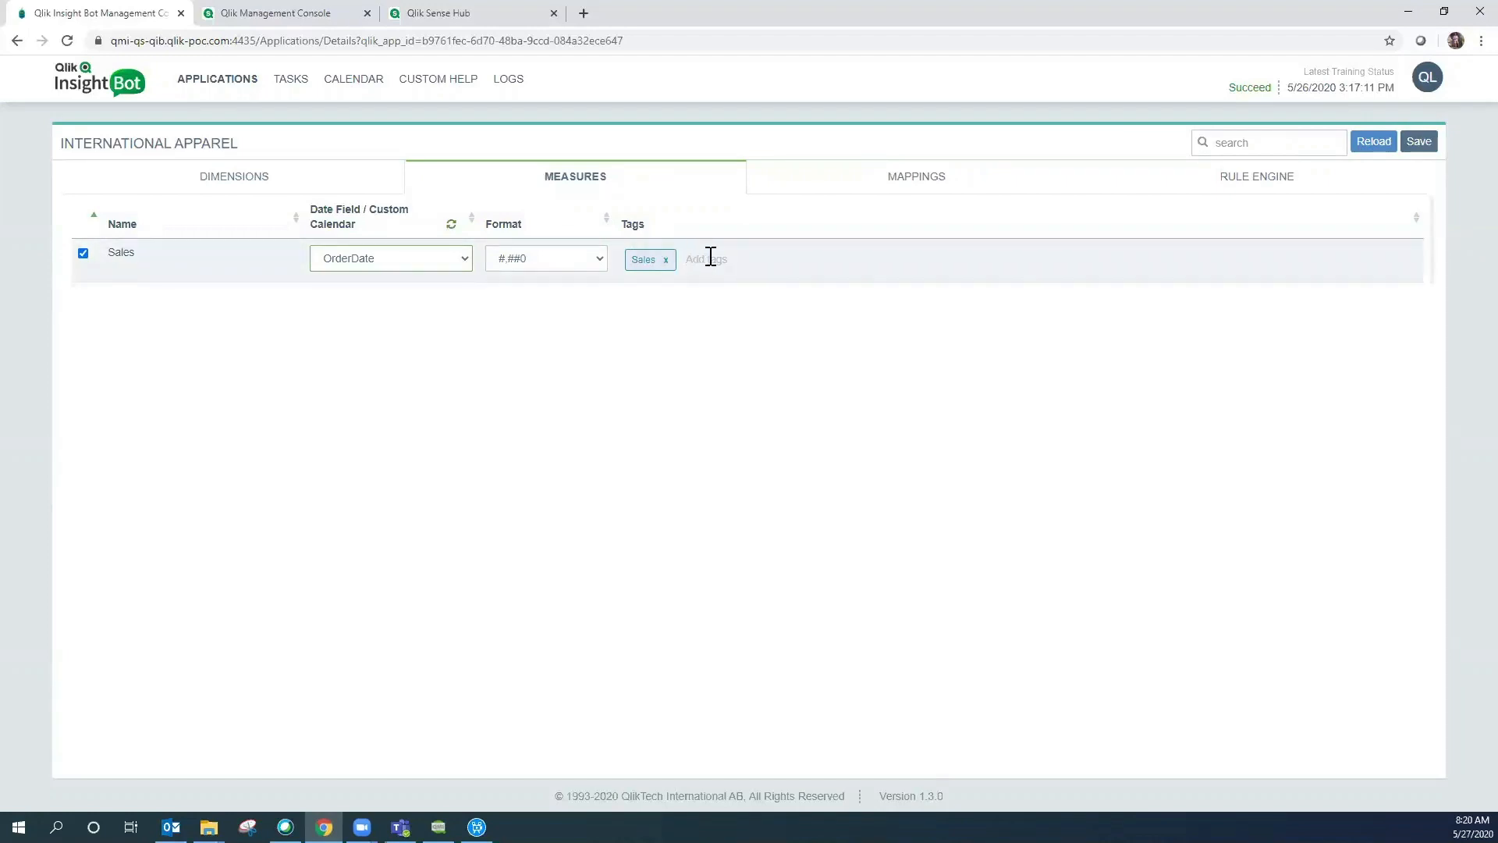
# - Map the Product dimension to the Sales measure and save the mappings
pyautogui.click(916, 184)
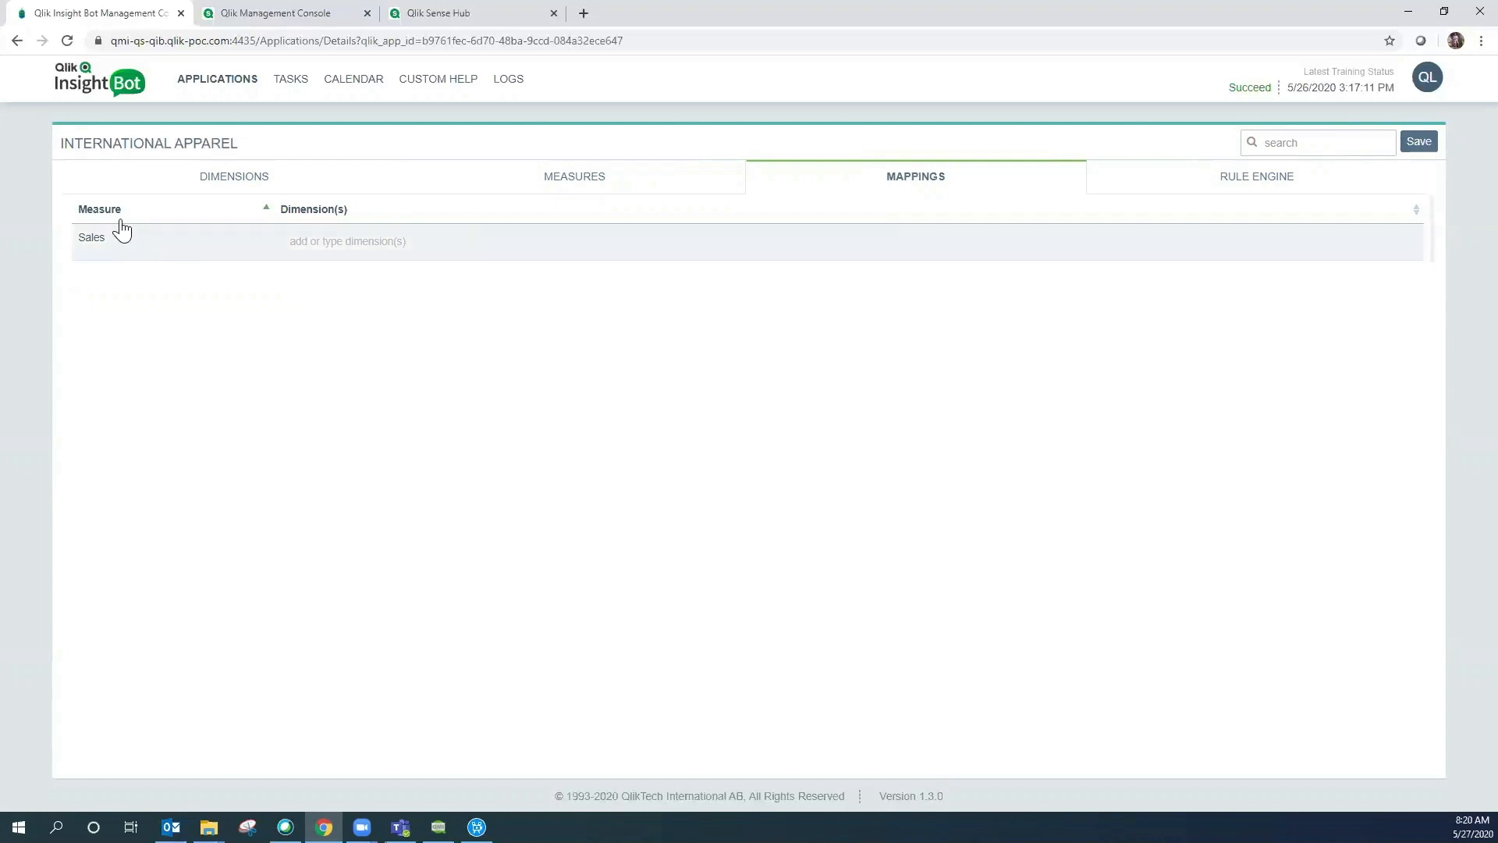
pyautogui.click(320, 241)
pyautogui.write('prod')
pyautogui.click(329, 269)
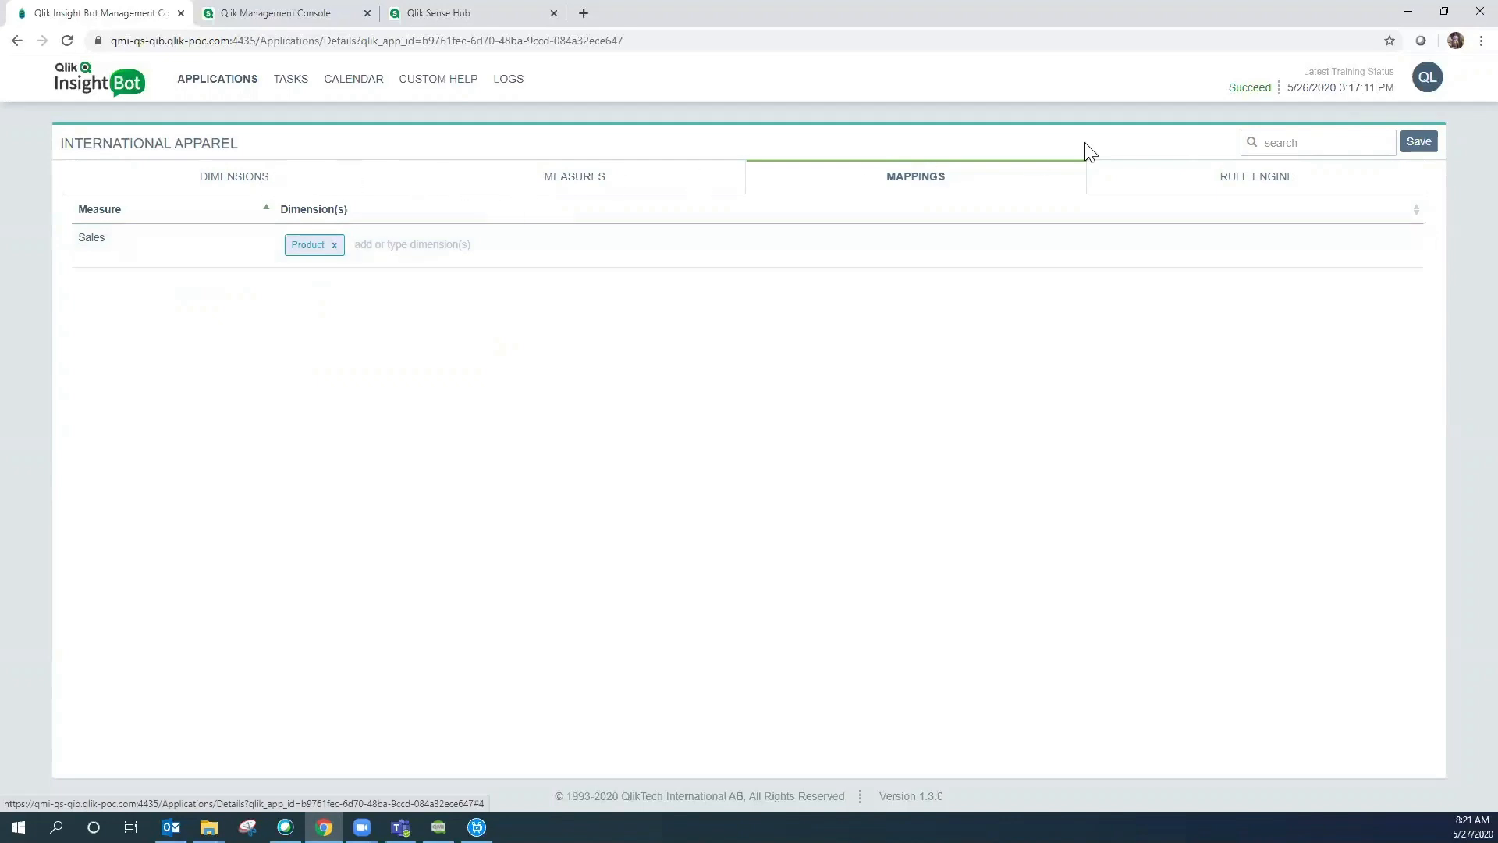
pyautogui.click(1419, 144)
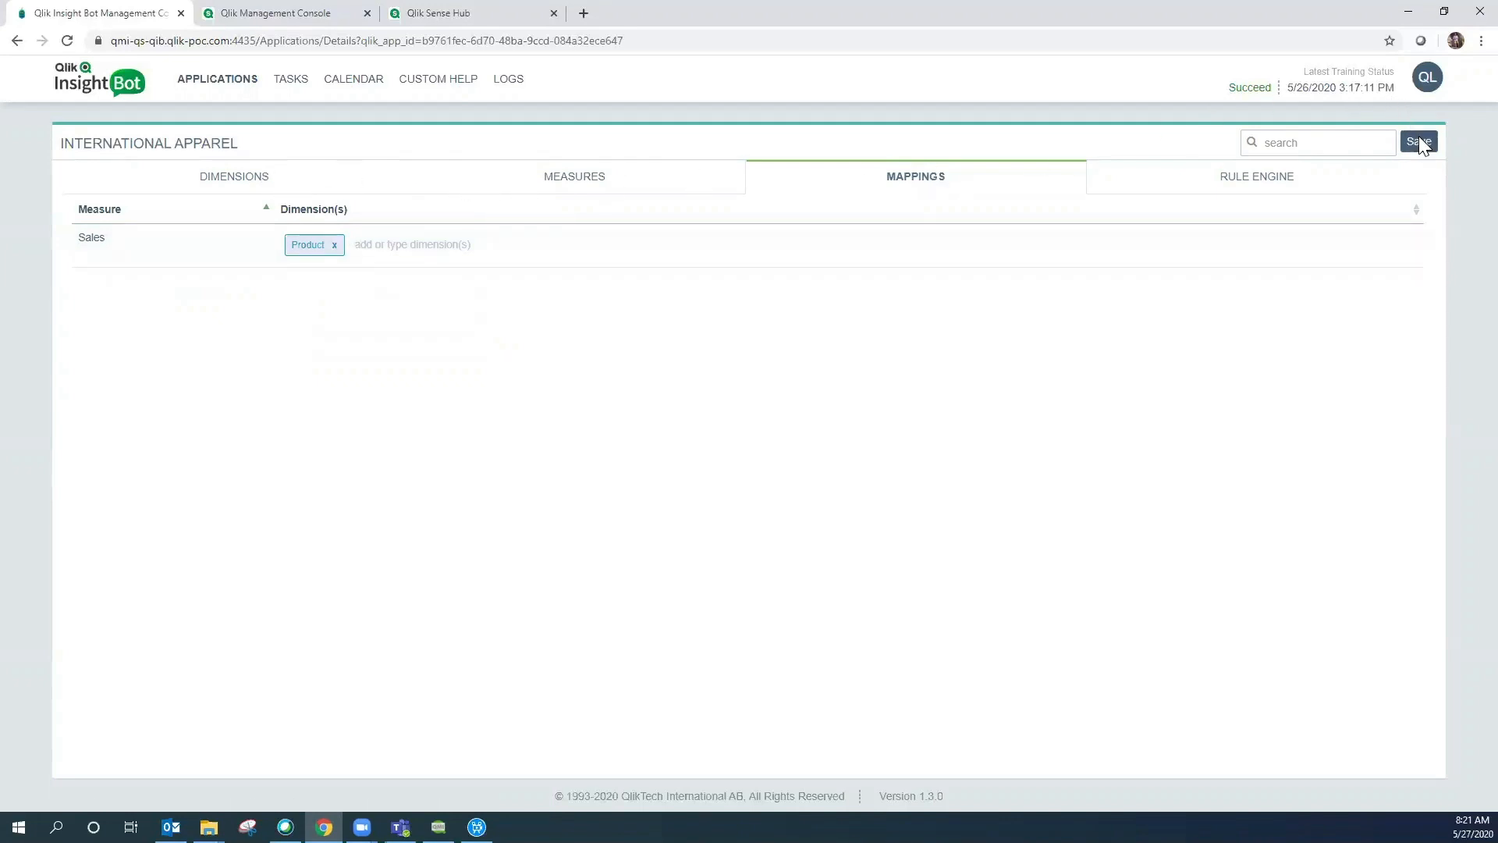
# - Save International Apparel's measure and dimension settings
pyautogui.click(622, 187)
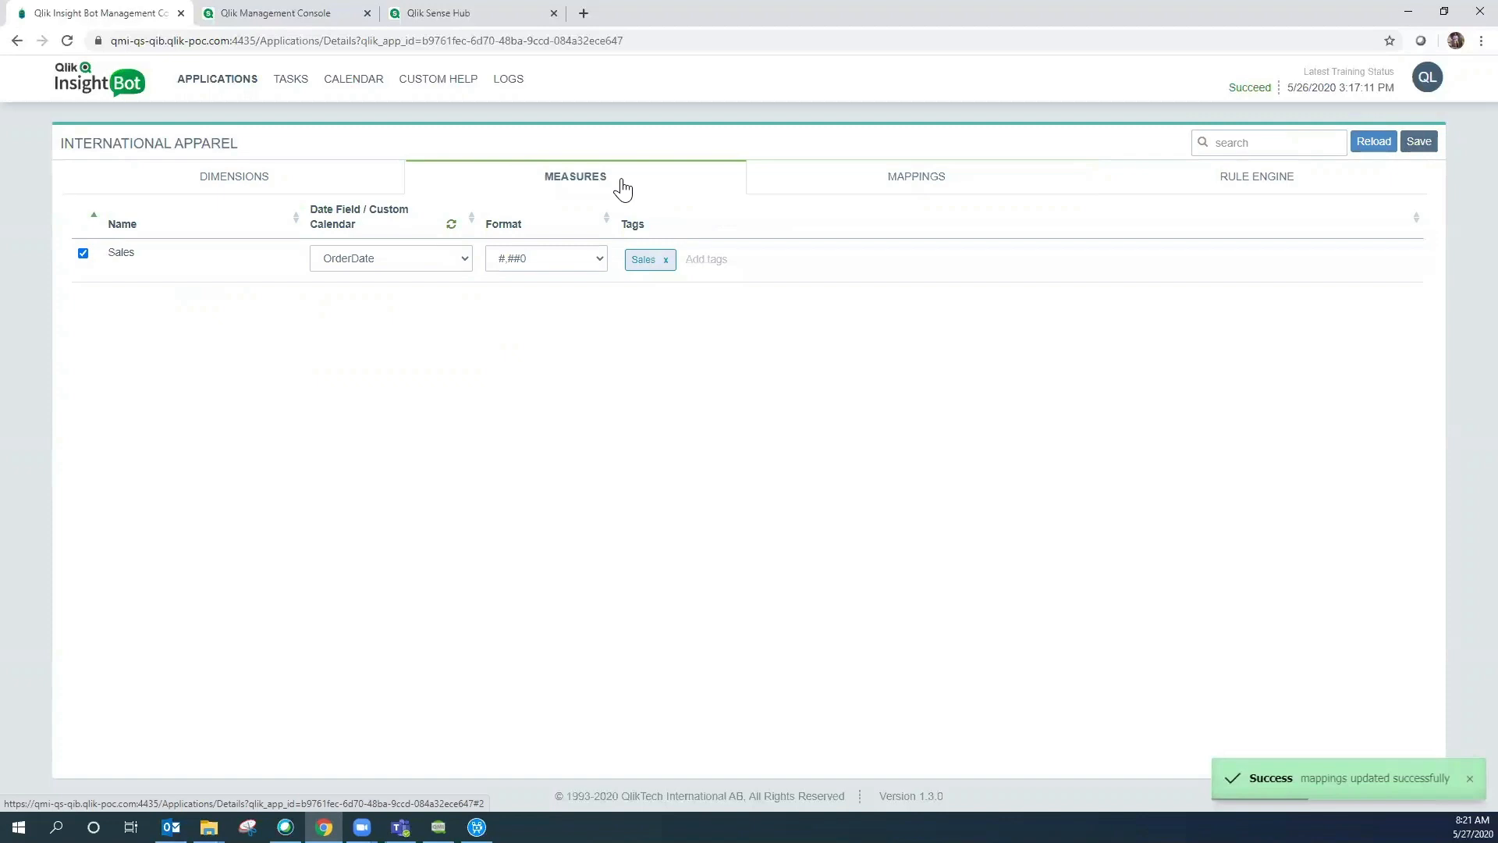
pyautogui.click(1414, 143)
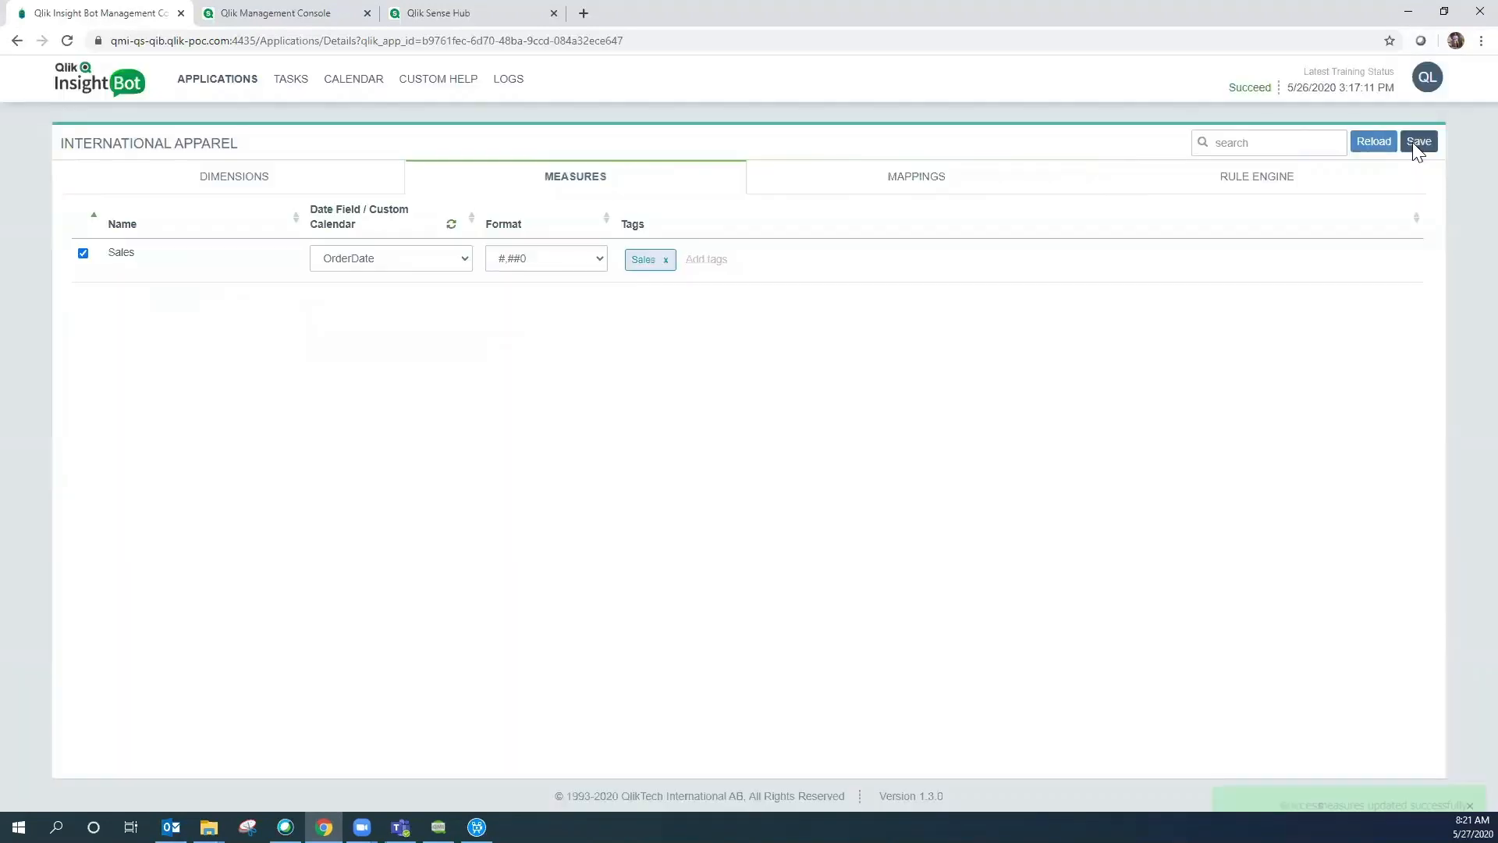
pyautogui.click(235, 184)
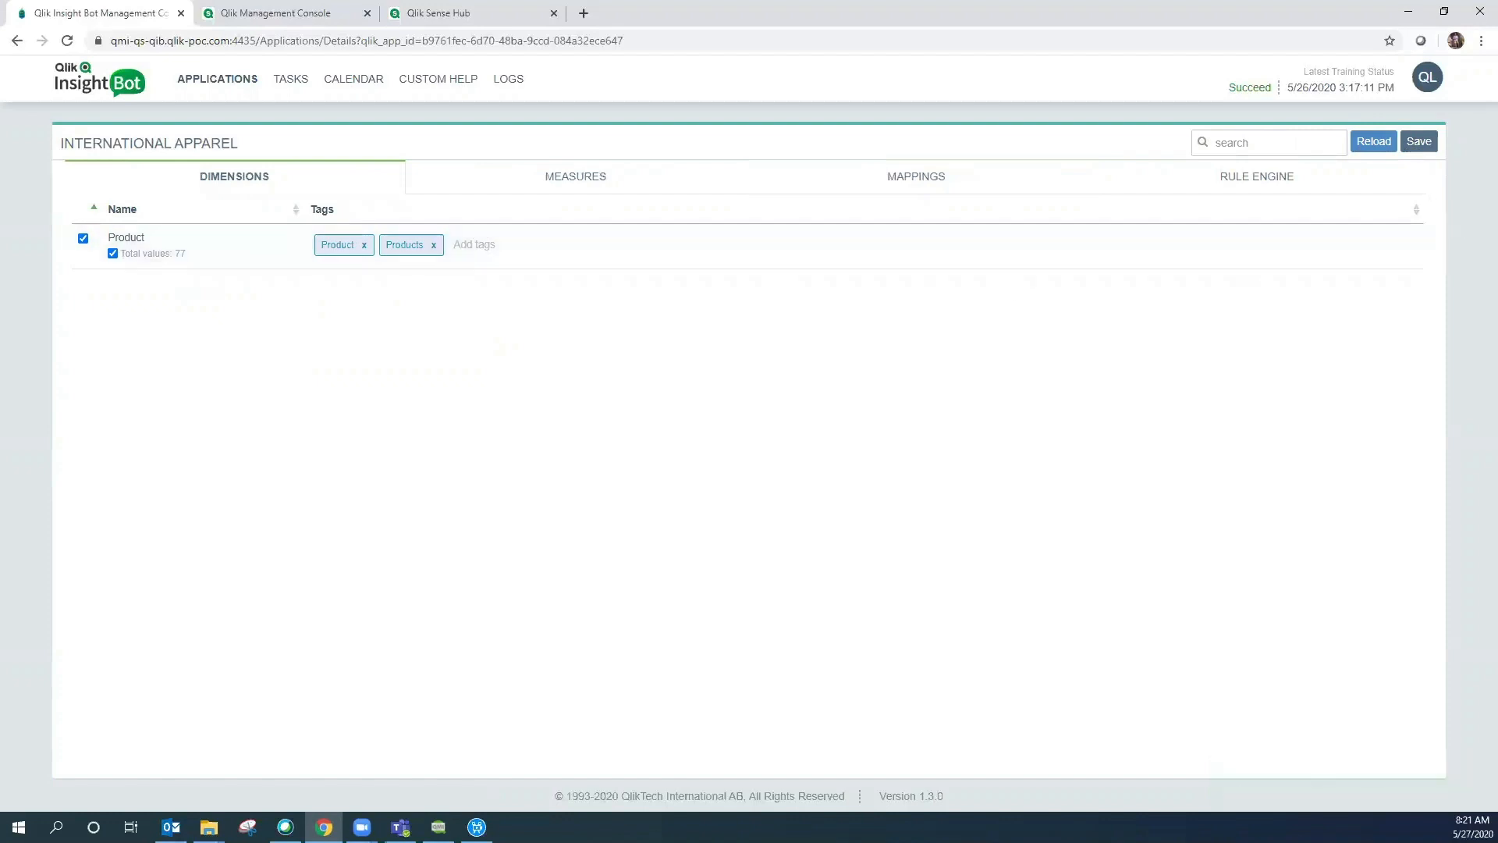
pyautogui.click(1414, 145)
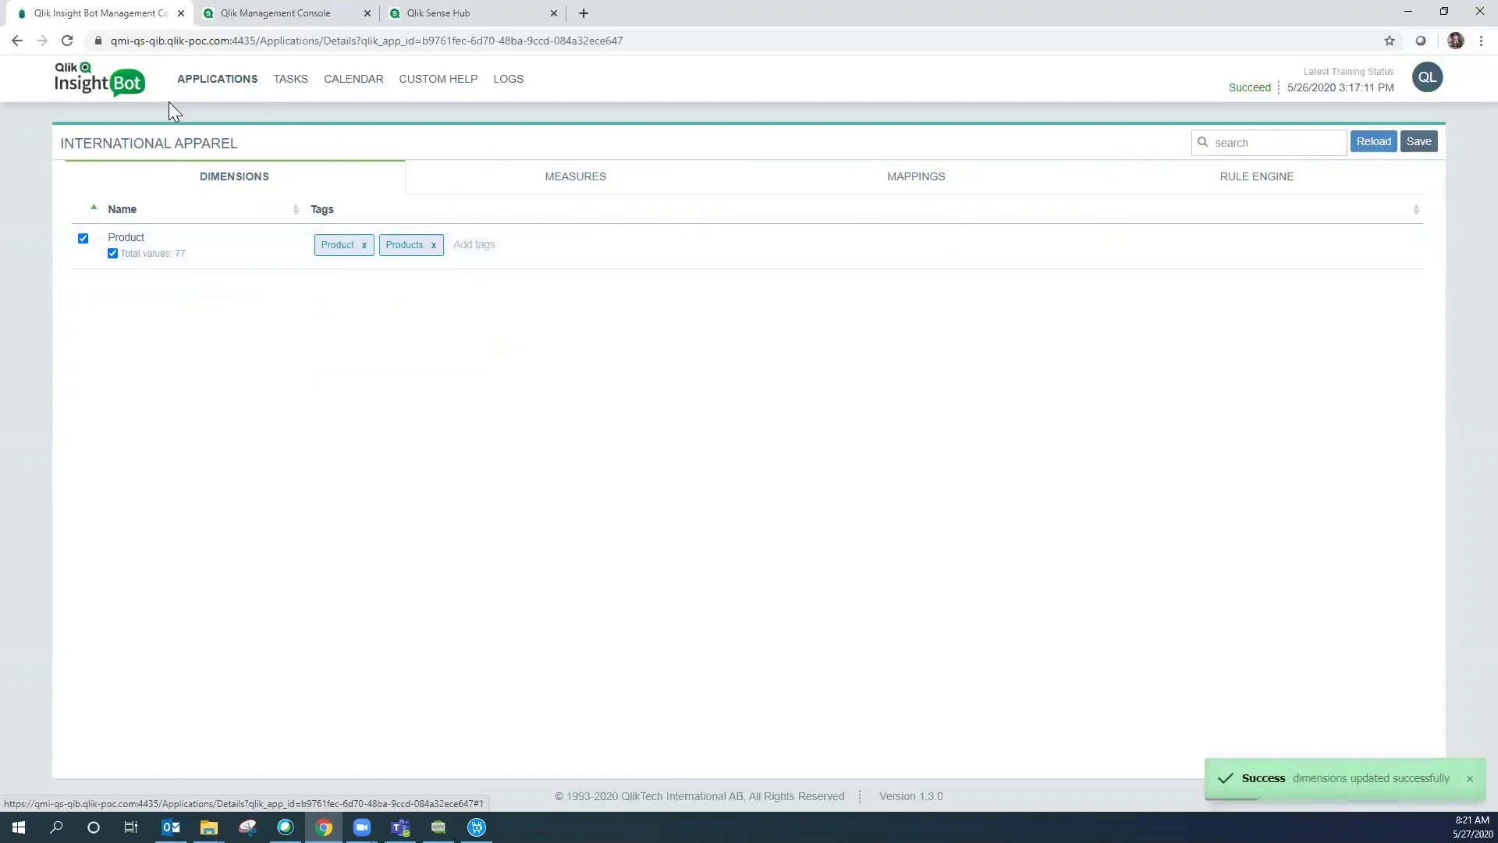
# - Push International Apparel's metadata to the bot from the bot apps list
pyautogui.click(123, 92)
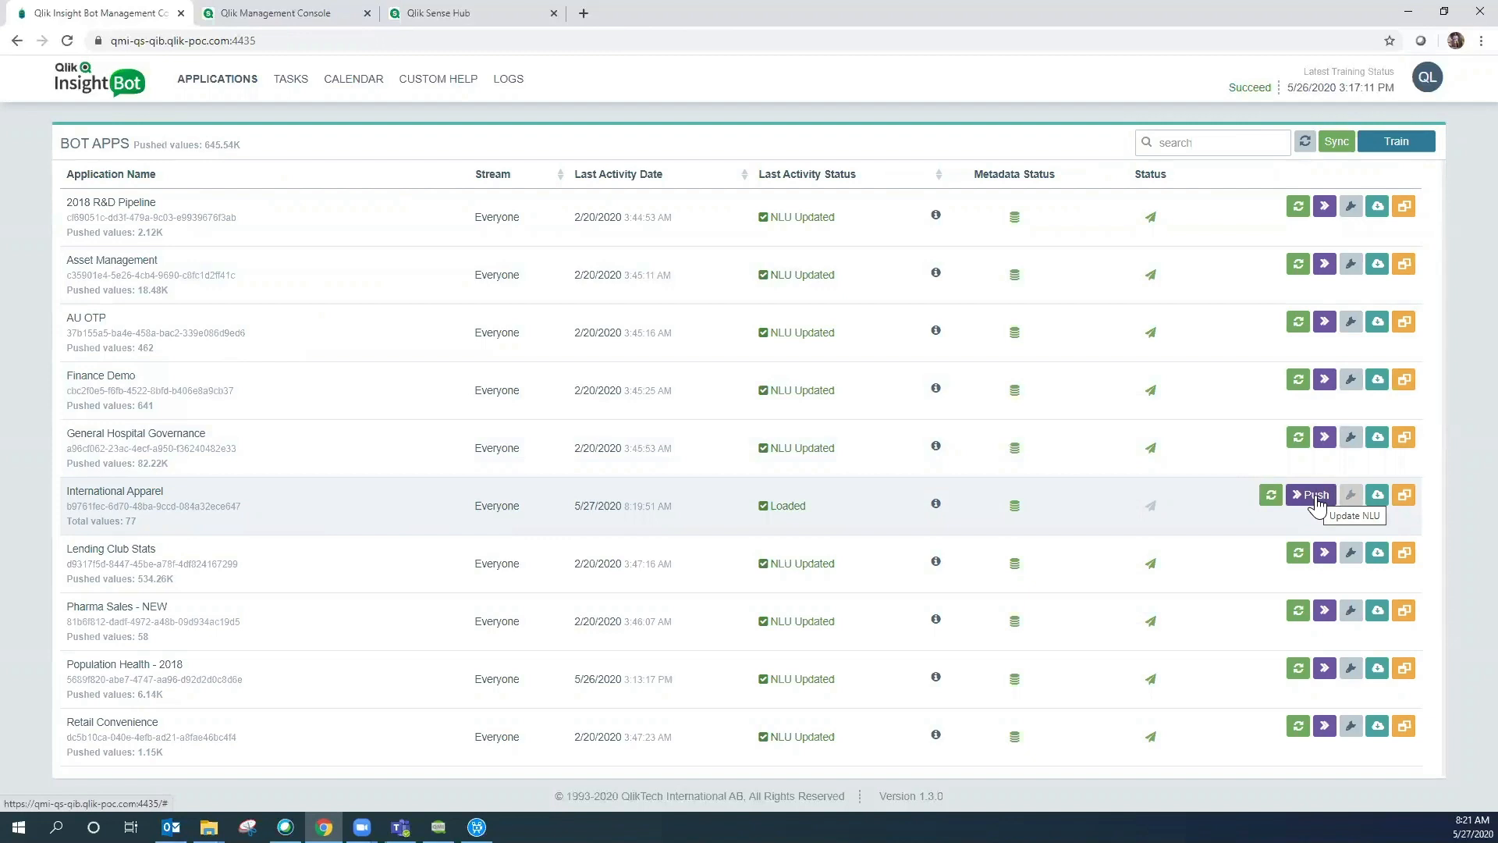
pyautogui.click(1316, 496)
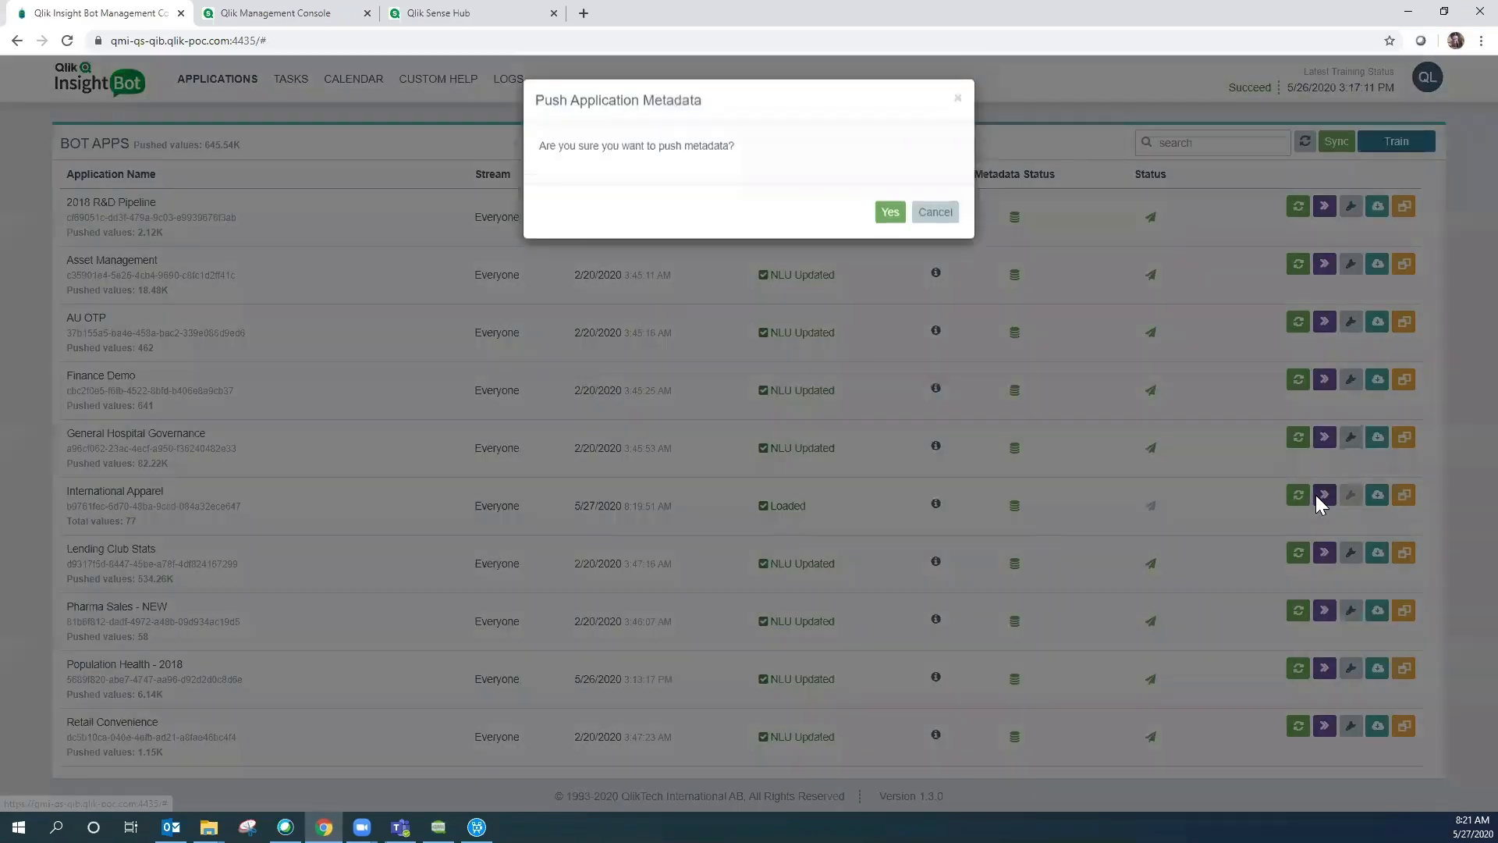
pyautogui.click(890, 221)
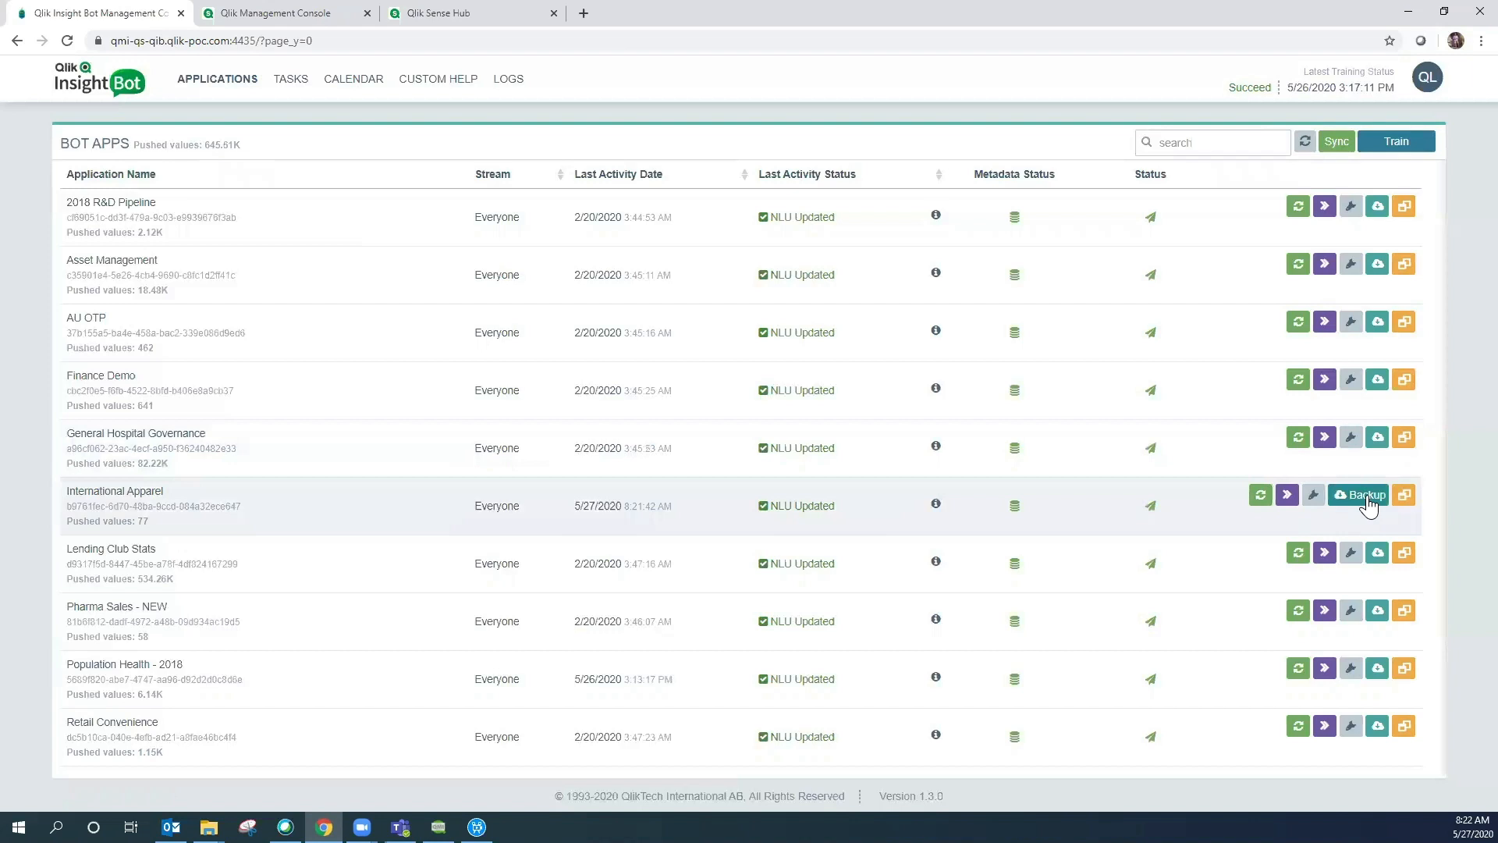
# - Retrain the bot and switch over to the Qlik Sense Hub
pyautogui.click(1409, 148)
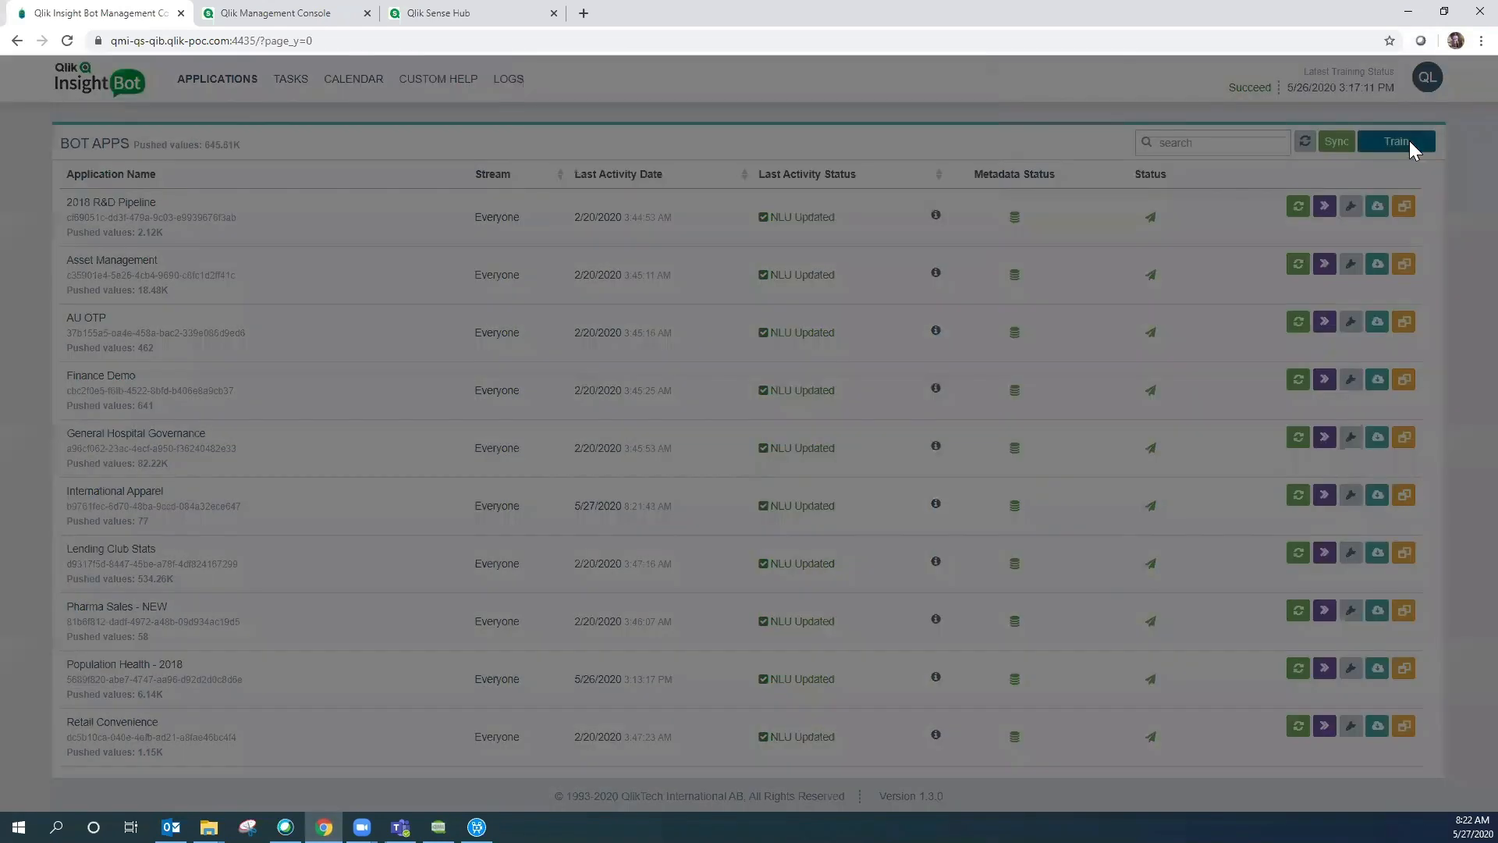
pyautogui.click(910, 245)
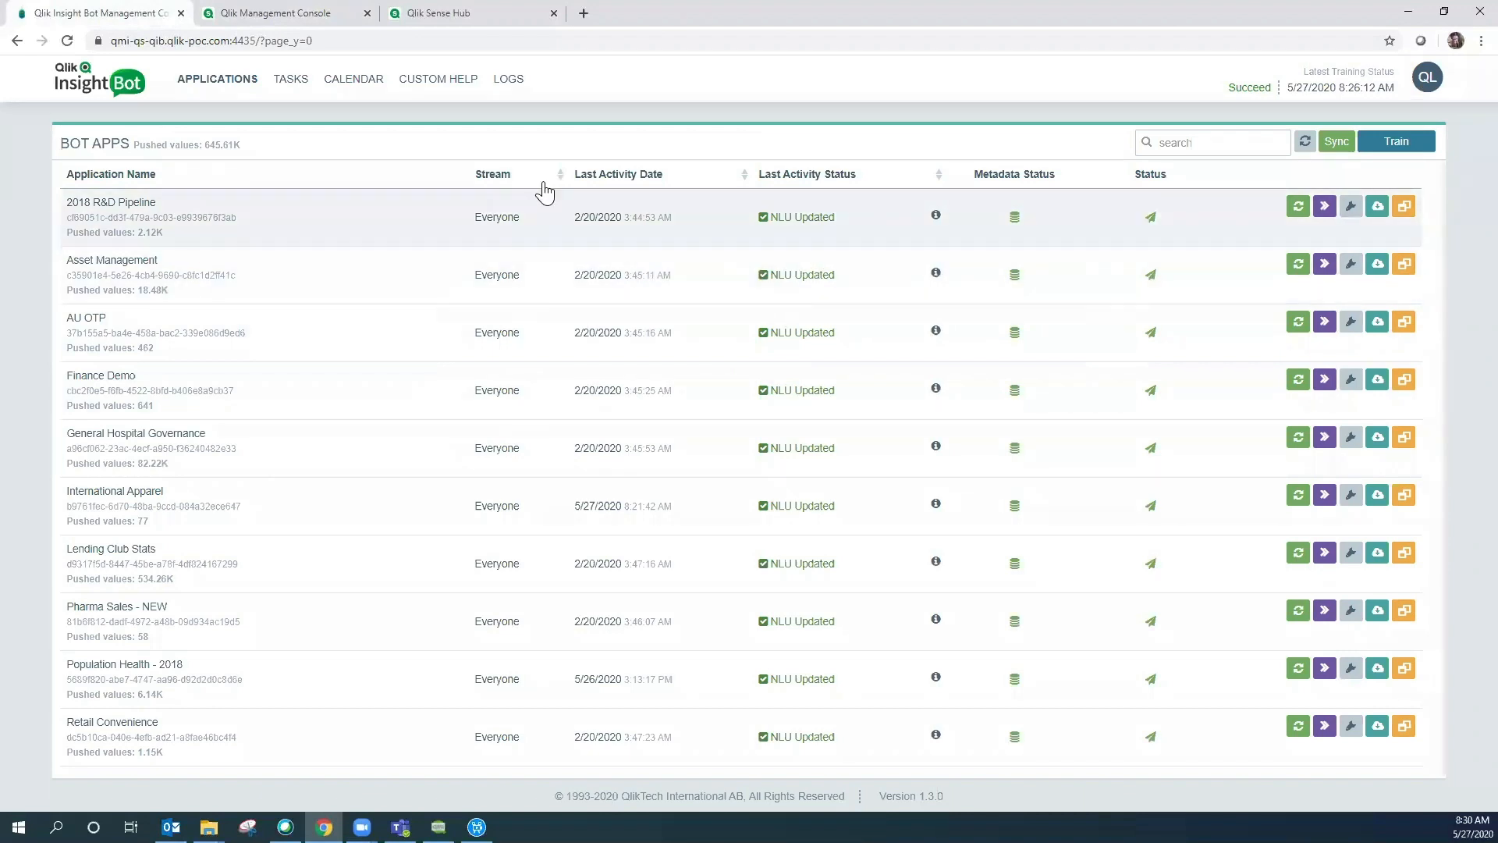
pyautogui.click(468, 13)
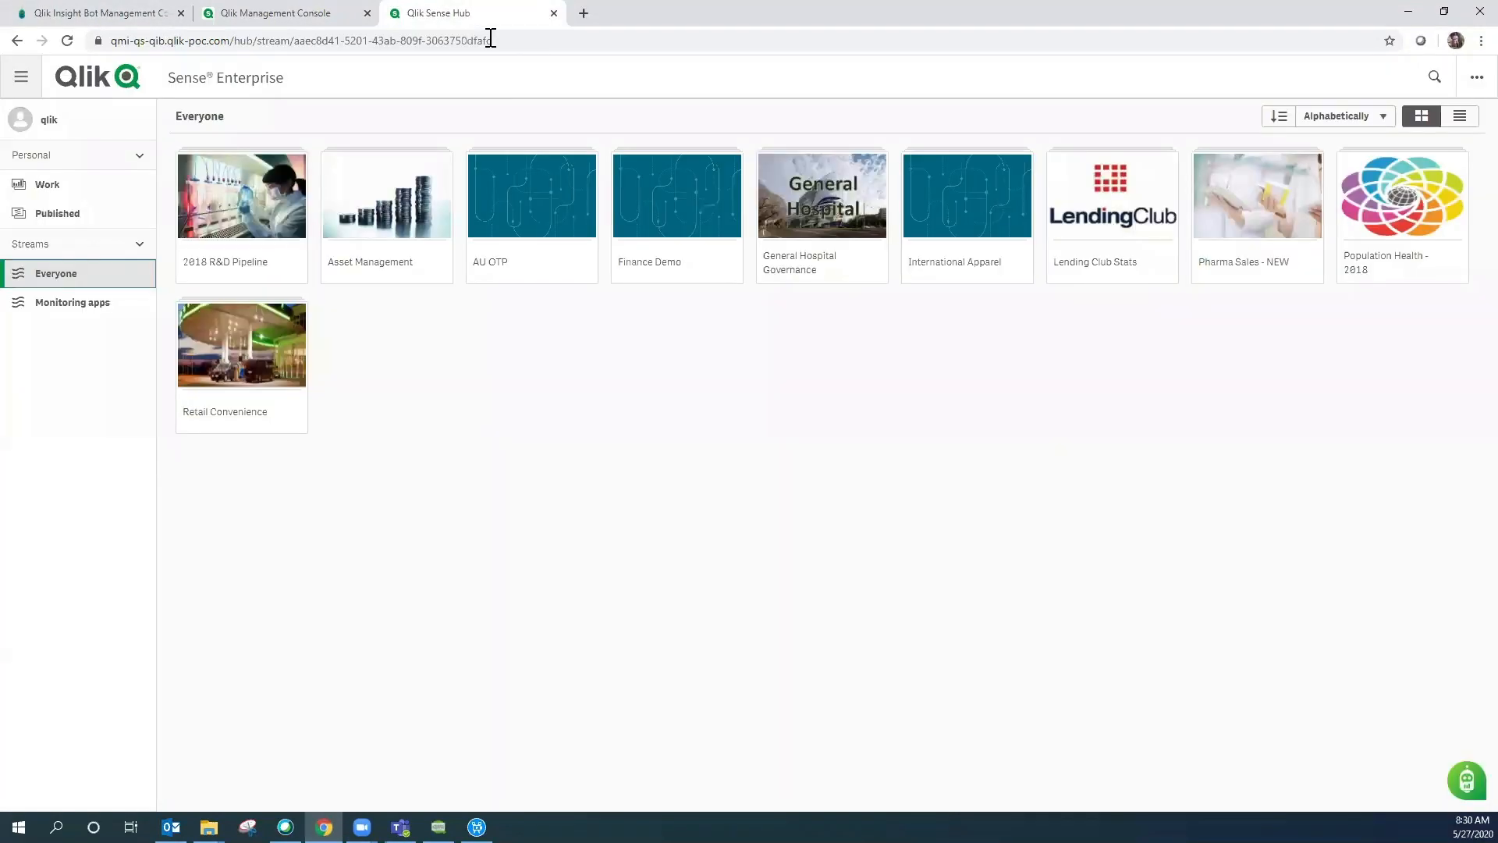
# - Open the Insight Bot chat and ask it to 'show apps'
pyautogui.click(1467, 780)
pyautogui.click(1337, 741)
pyautogui.write('show apps')
pyautogui.press('Return')
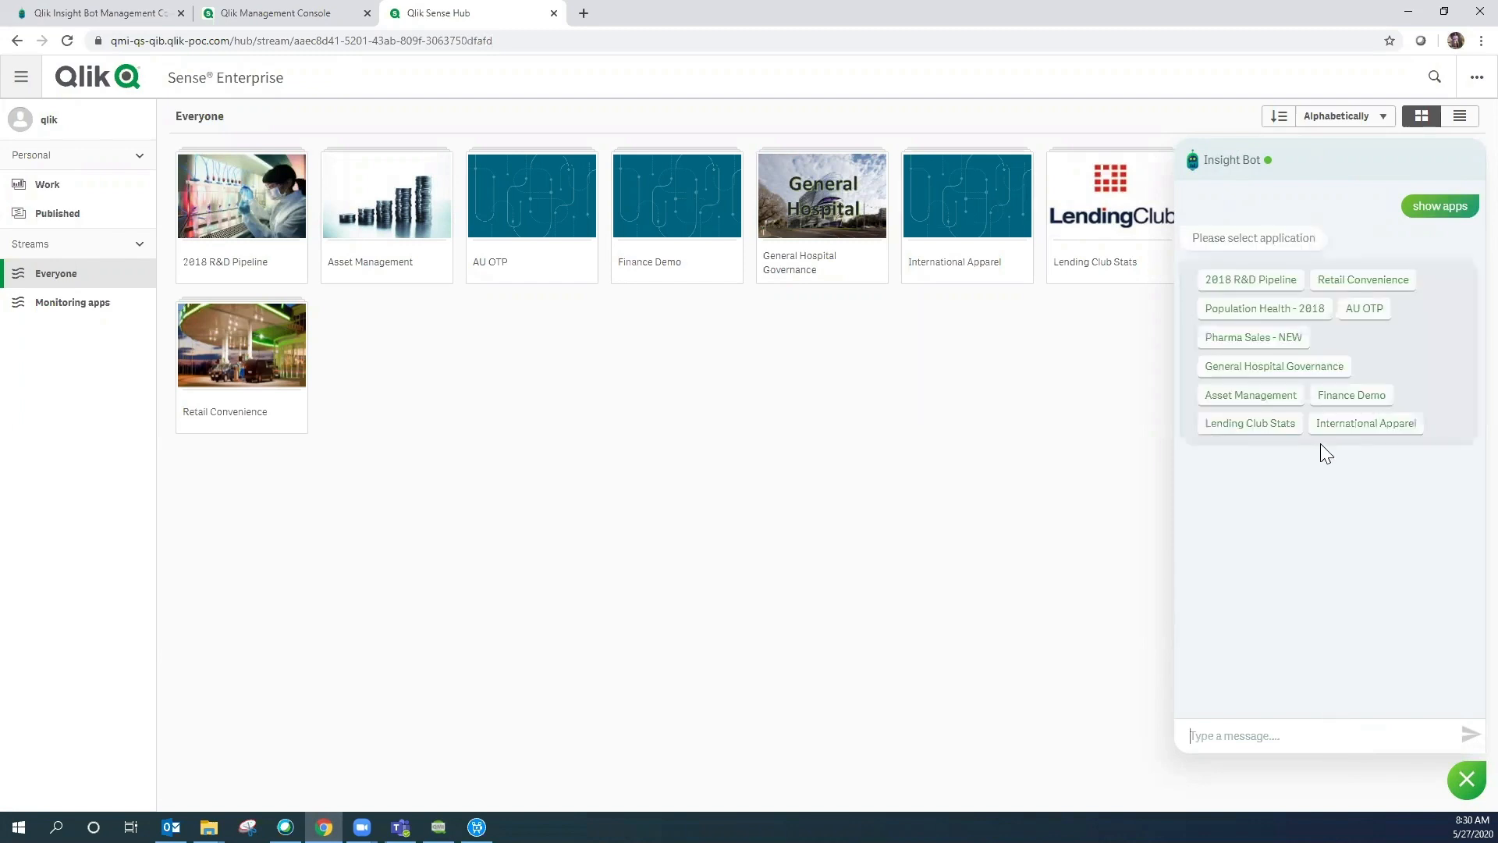
# - Connect the chat to International Apparel and ask 'show me sales', getting 1,783,148 with a monthly chart
pyautogui.click(1364, 431)
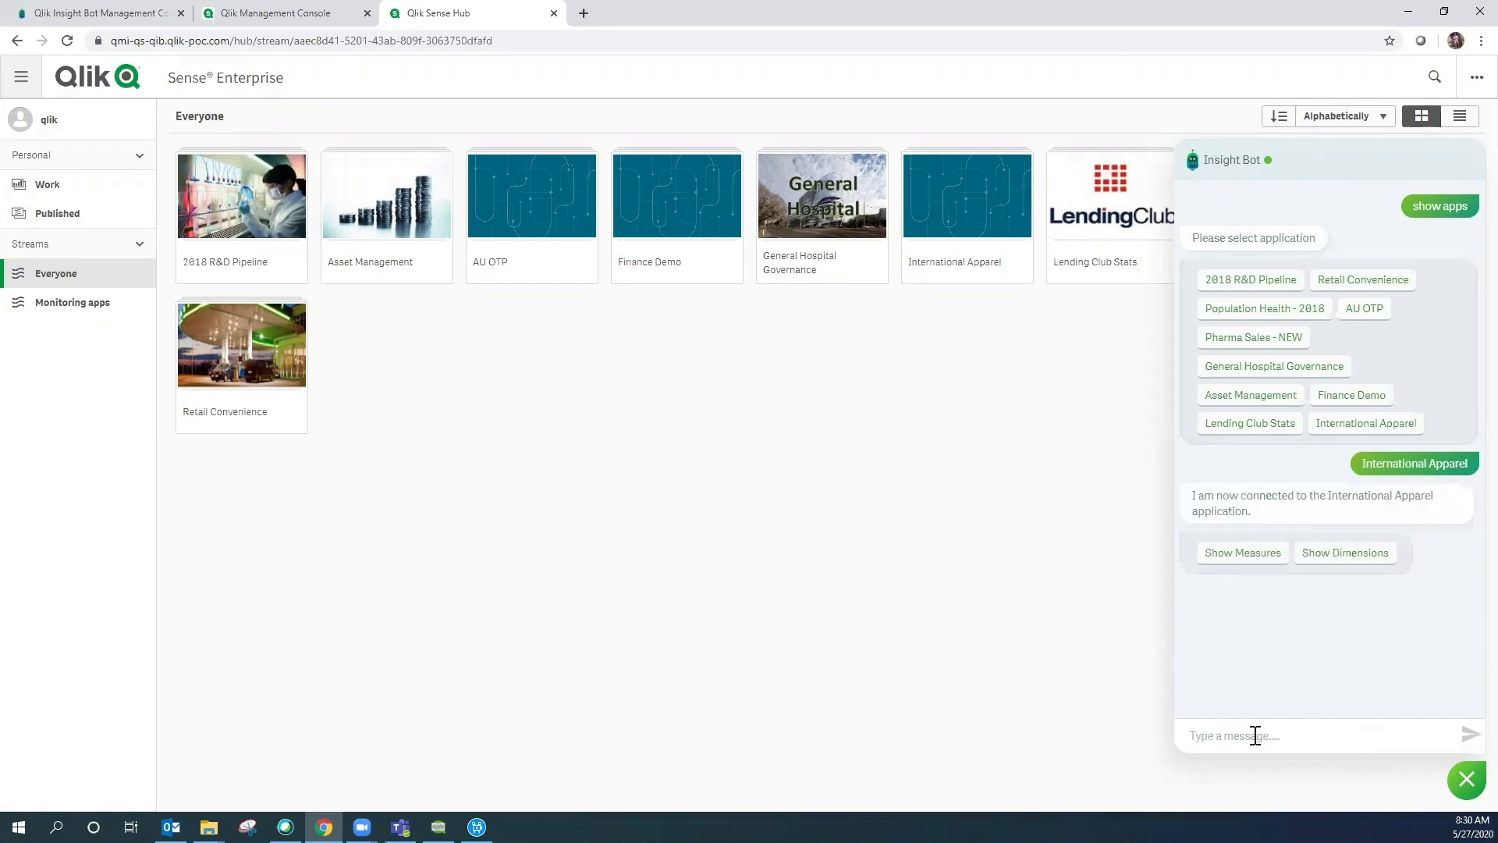
pyautogui.write('s')
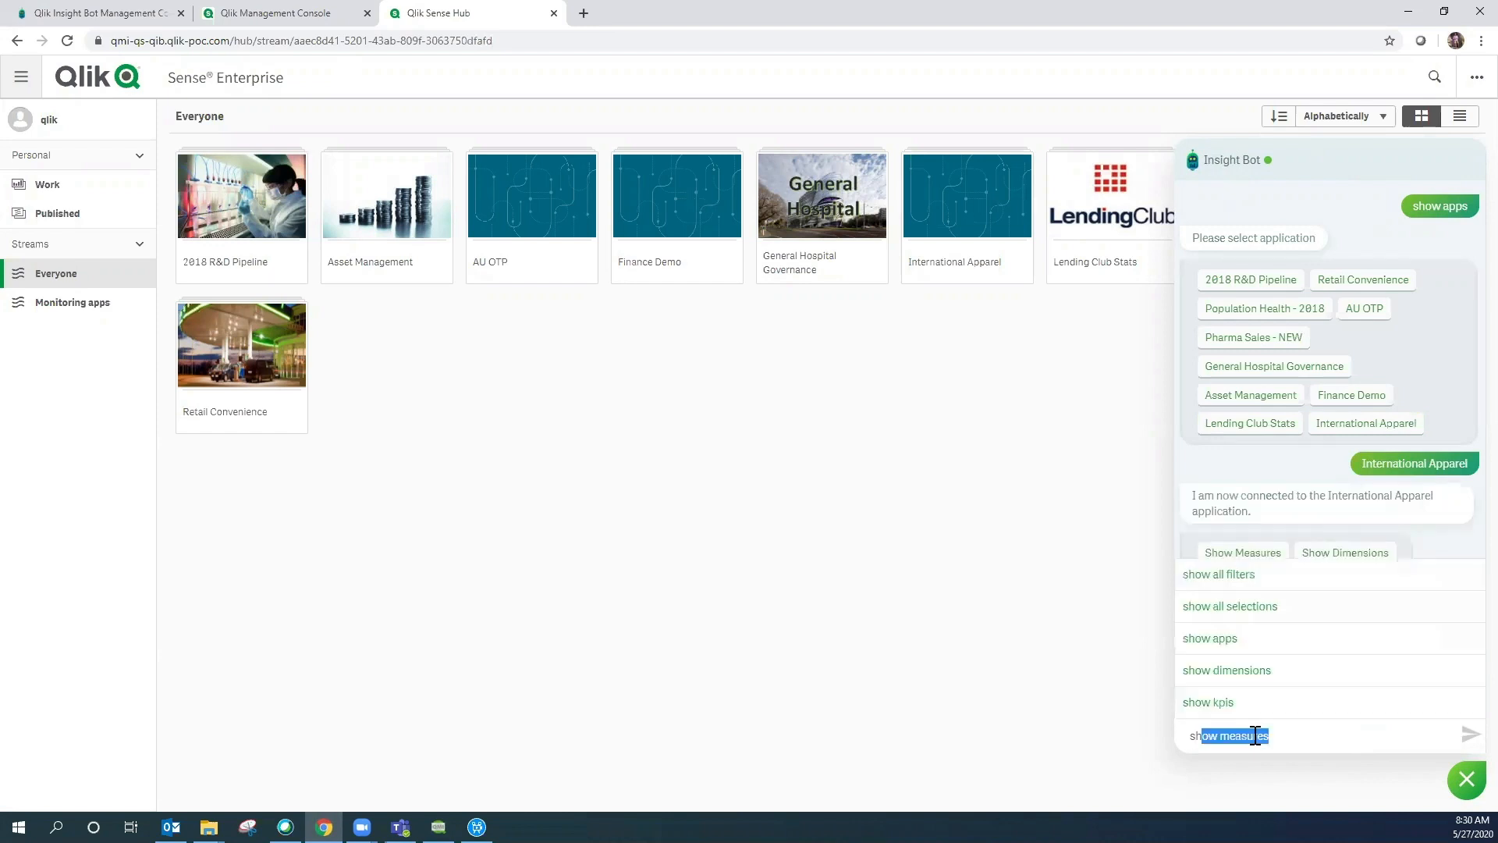
pyautogui.write('how me sales')
pyautogui.press('Return')
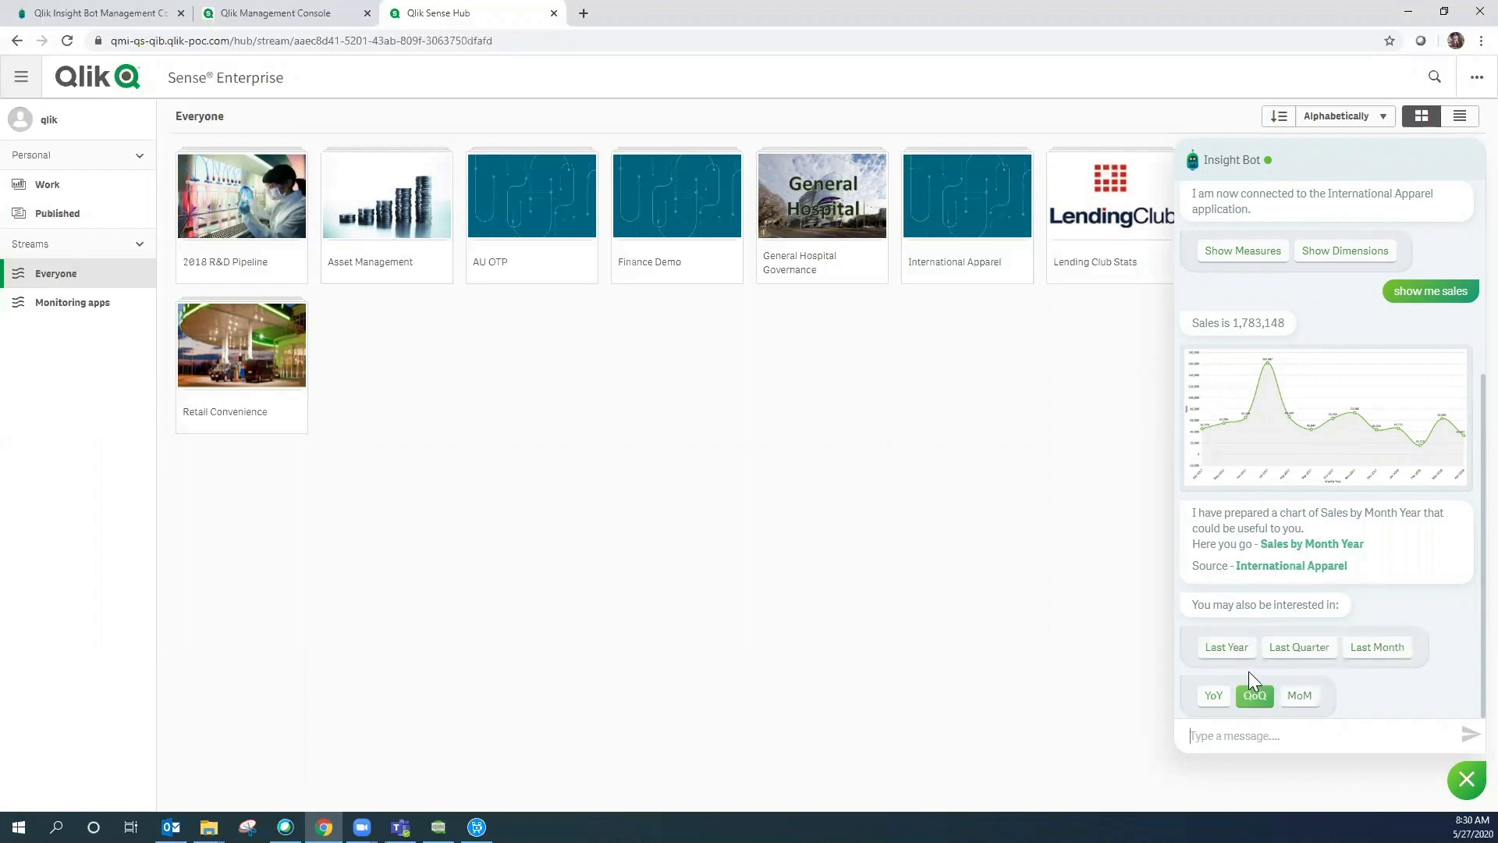
# - Turn insights on at the Advanced level, then ask 'show me sales' again
pyautogui.click(1246, 736)
pyautogui.write('insi')
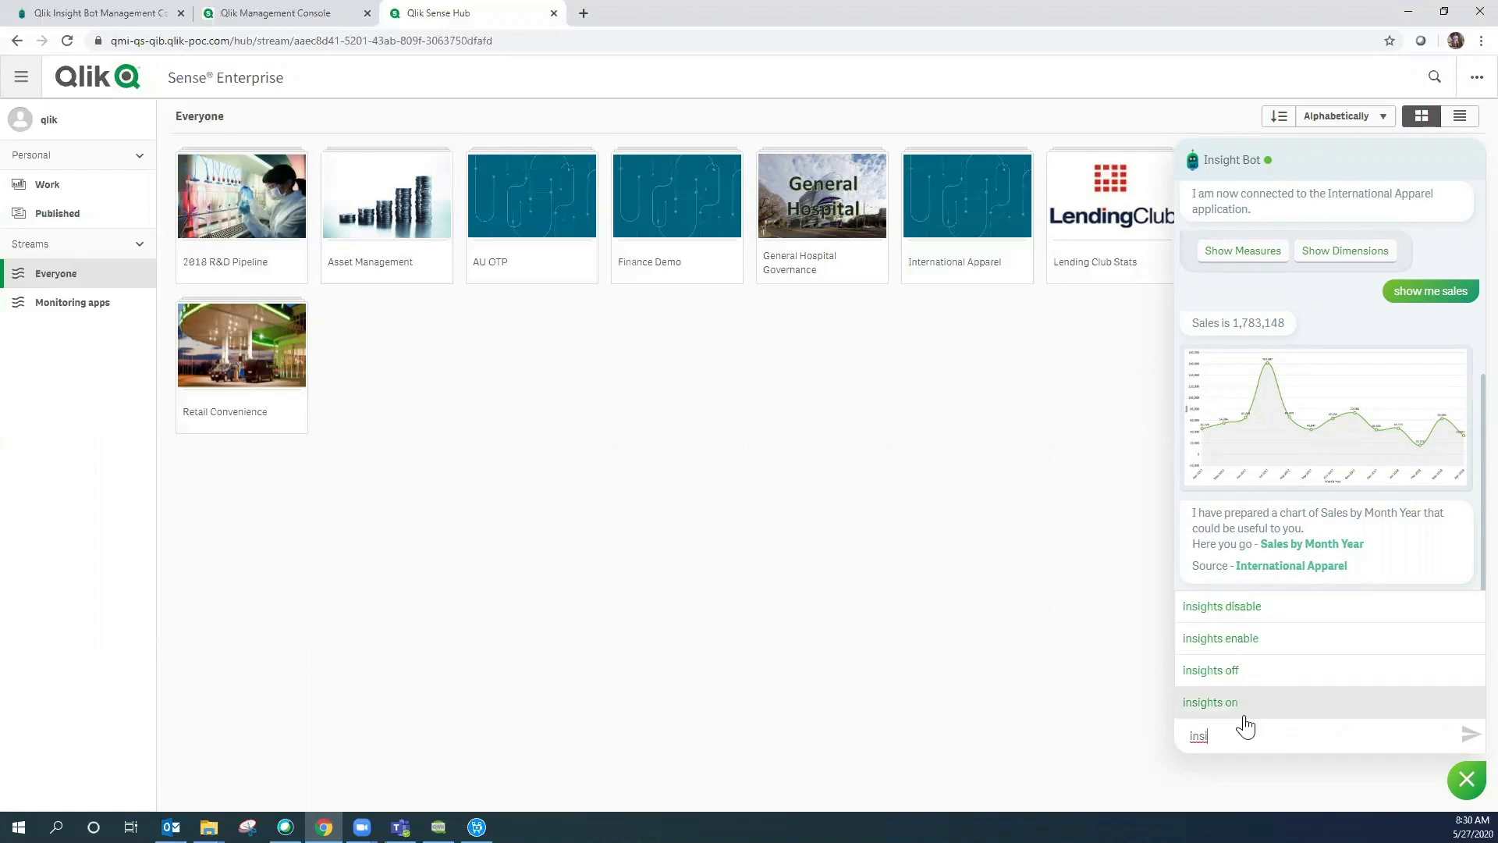
pyautogui.click(1237, 708)
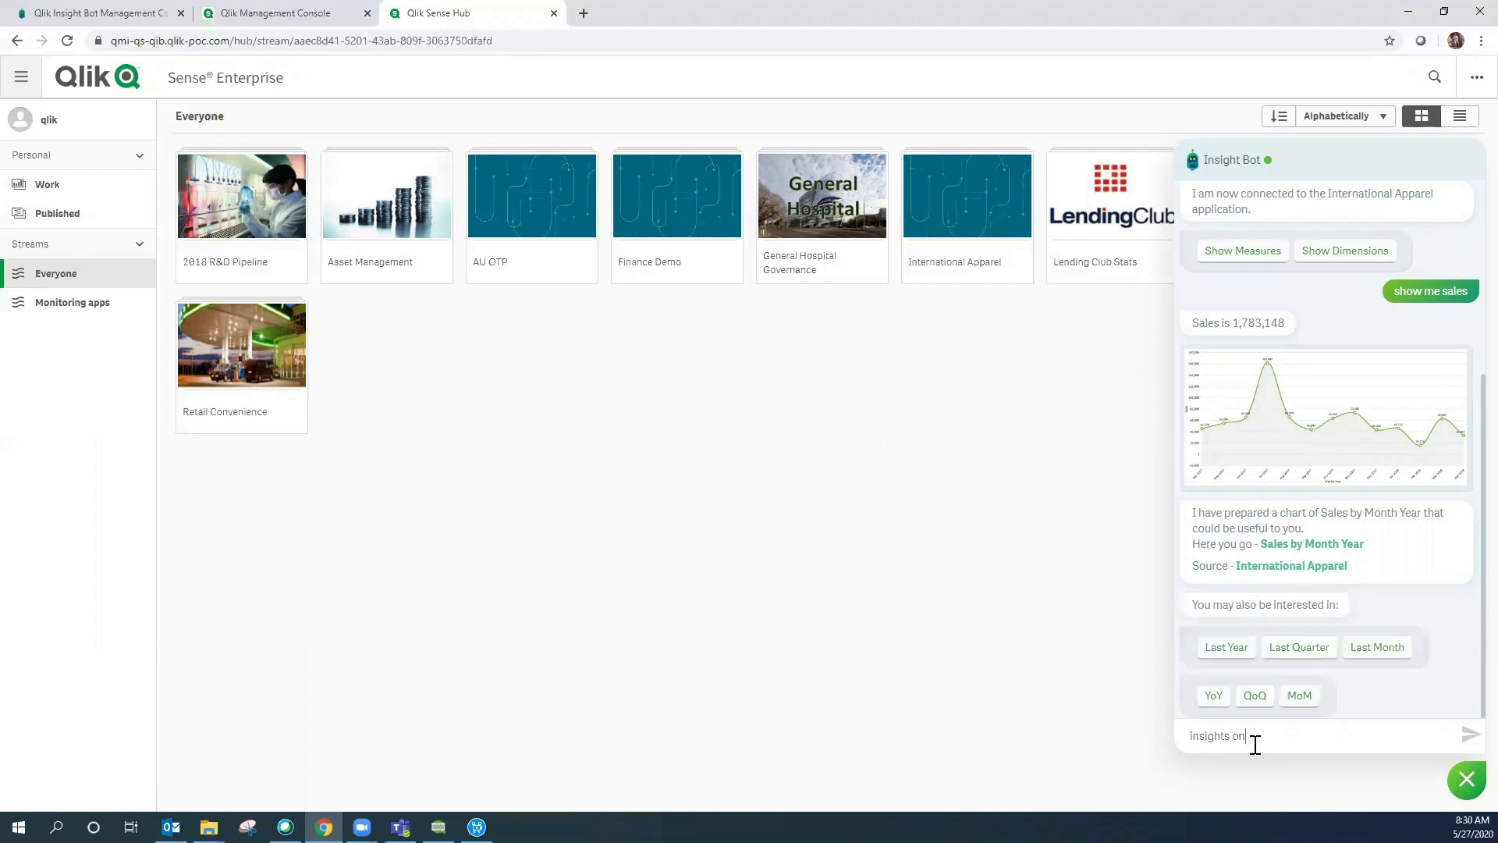
pyautogui.press('Return')
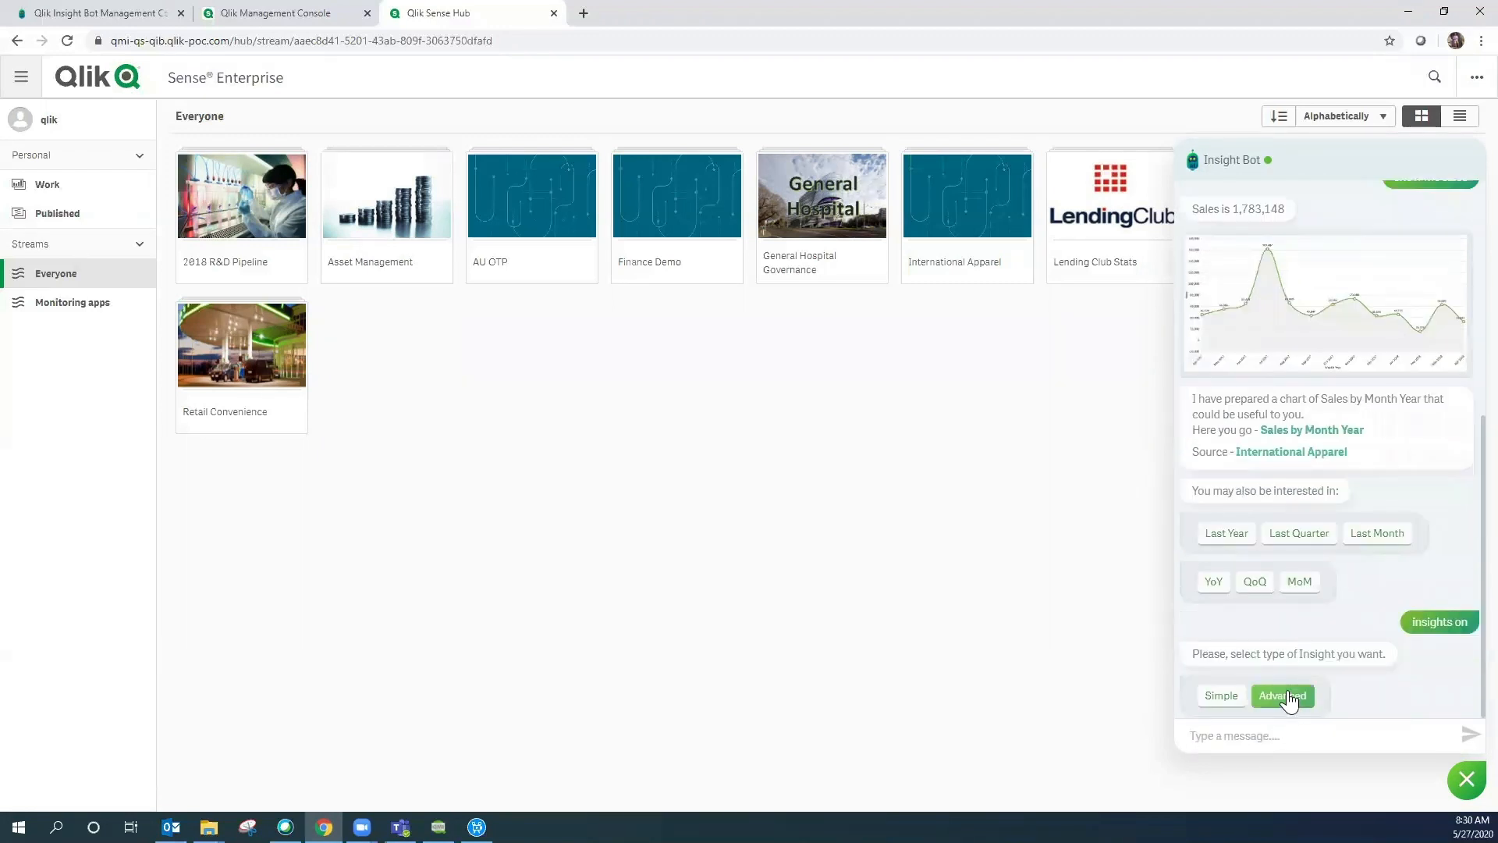
pyautogui.click(1286, 692)
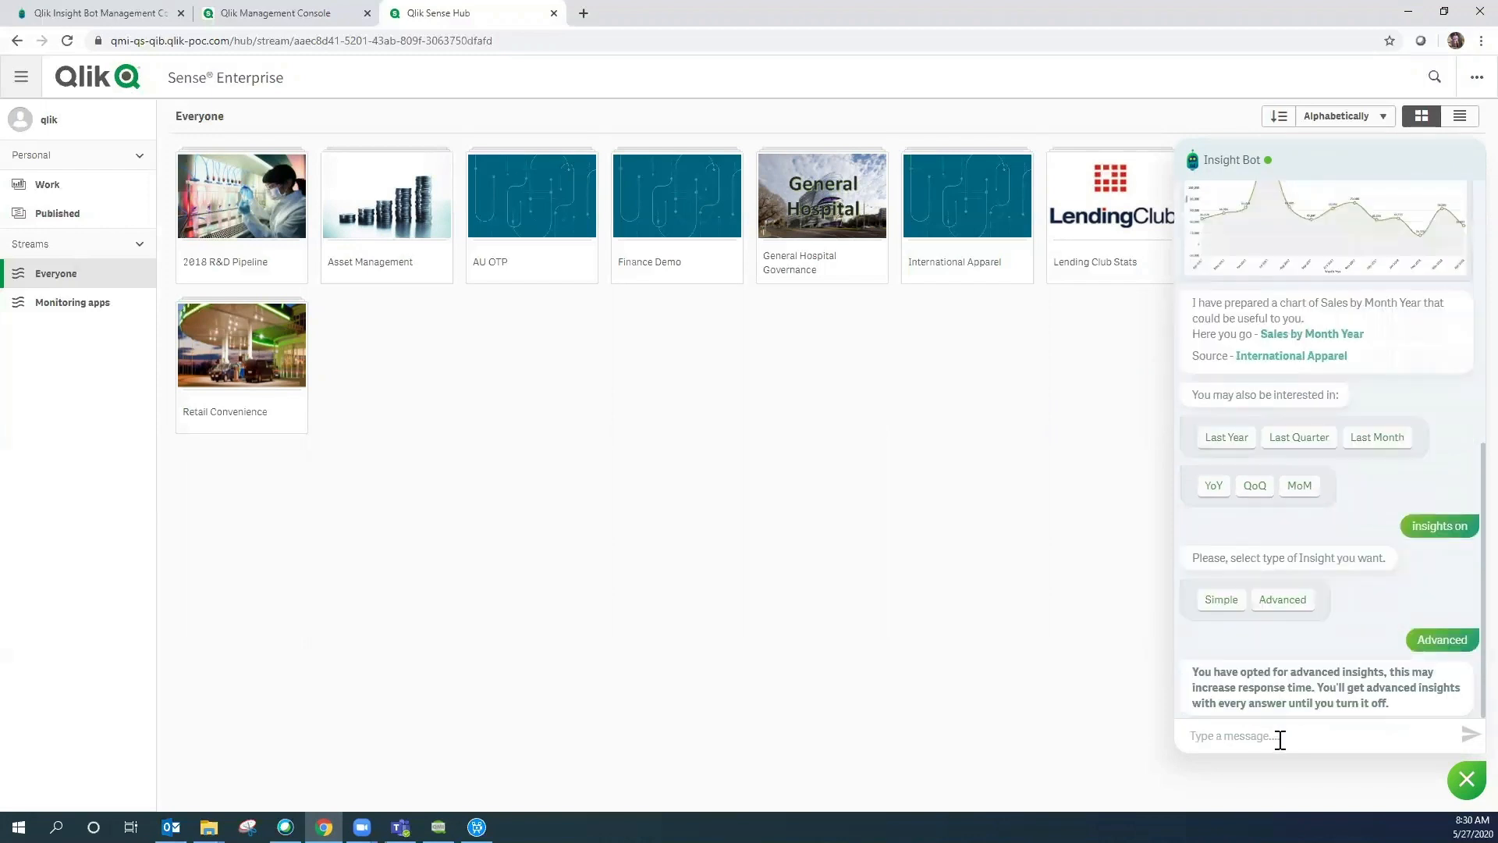
pyautogui.write('show me sales')
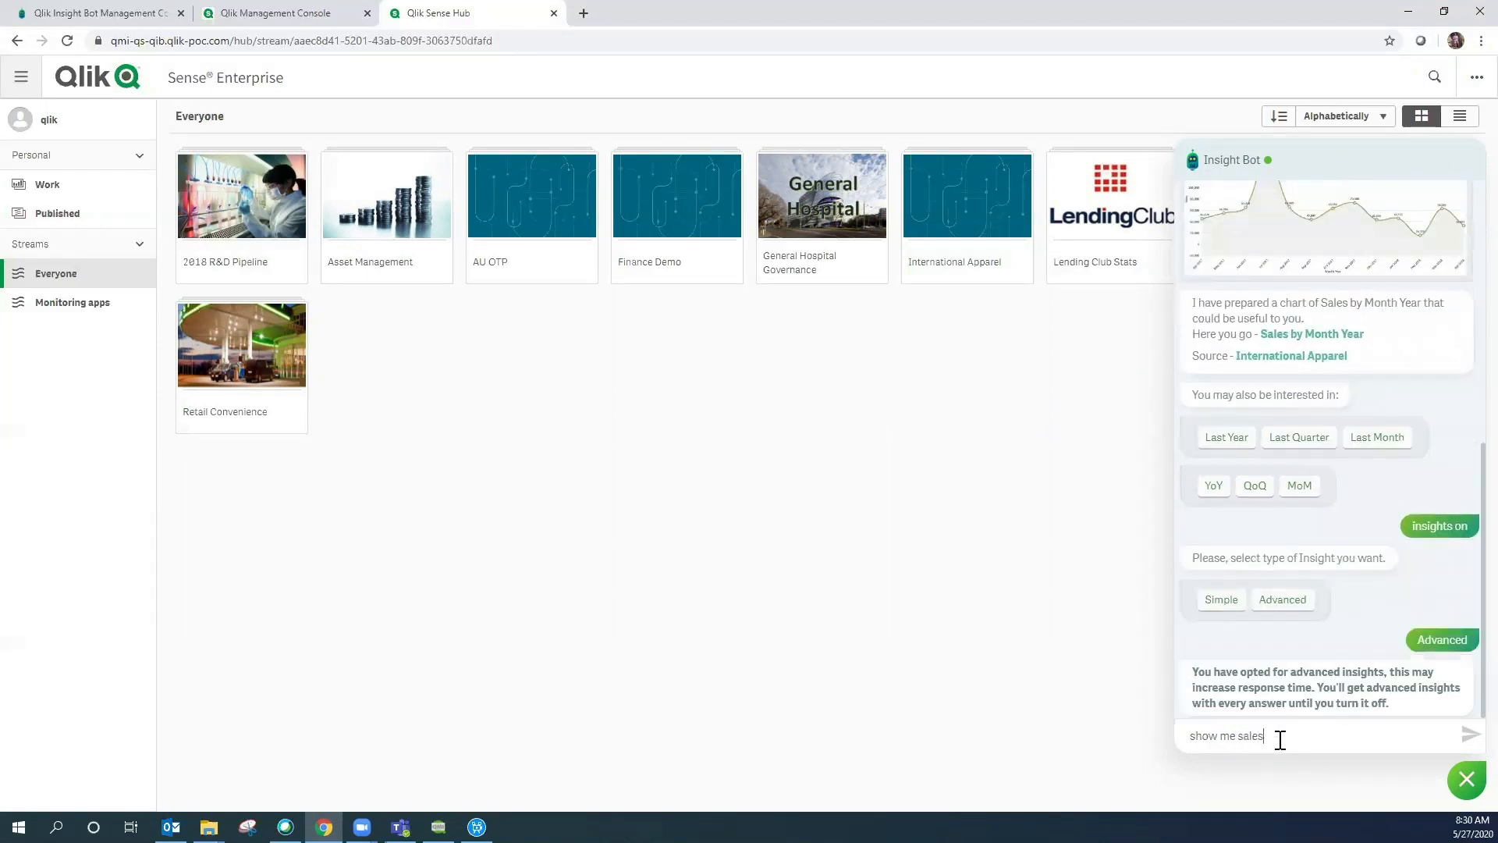
pyautogui.press('Return')
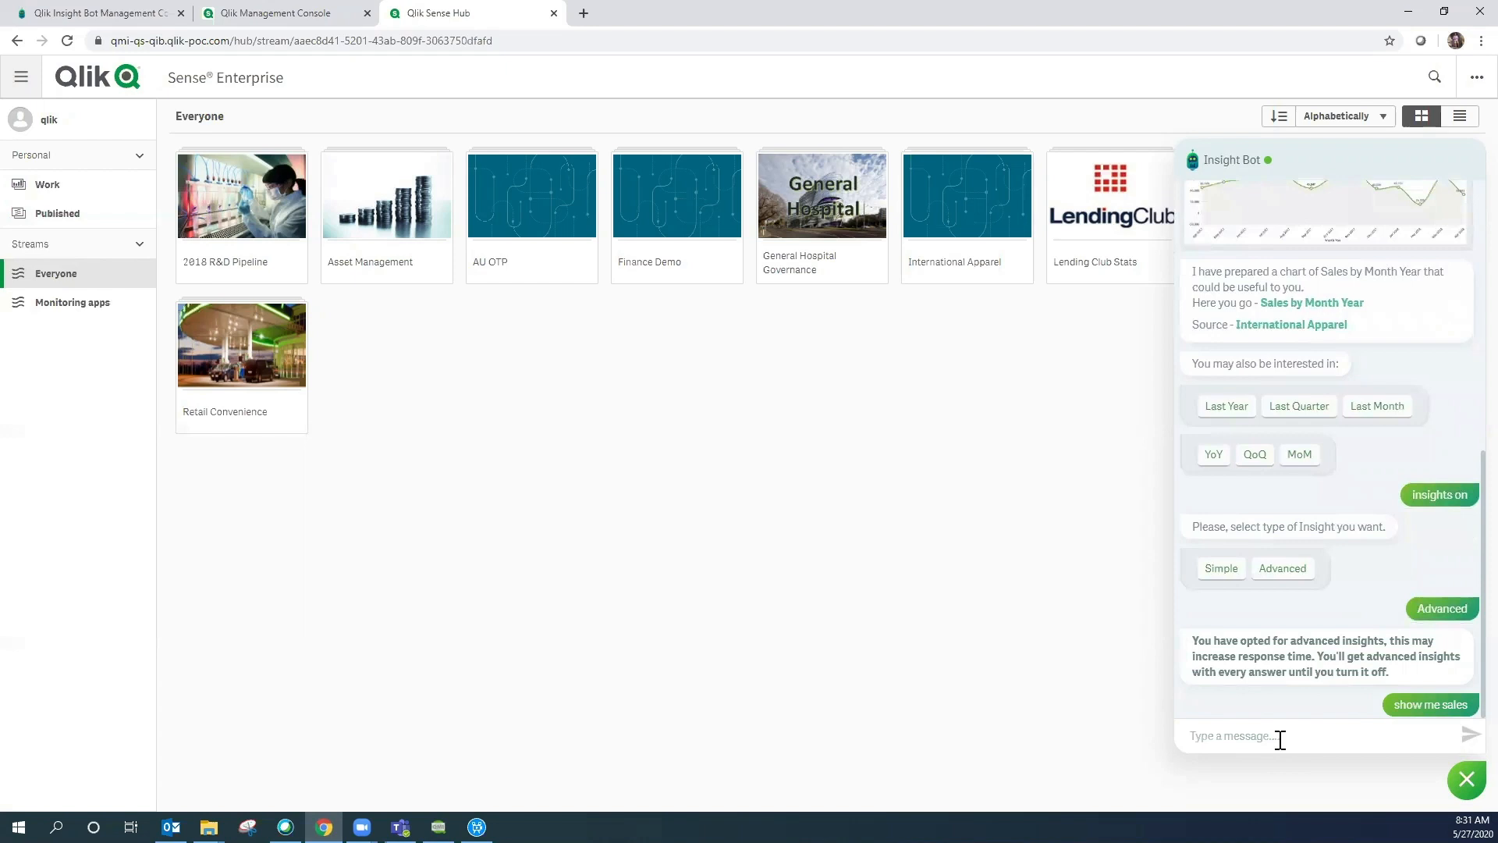